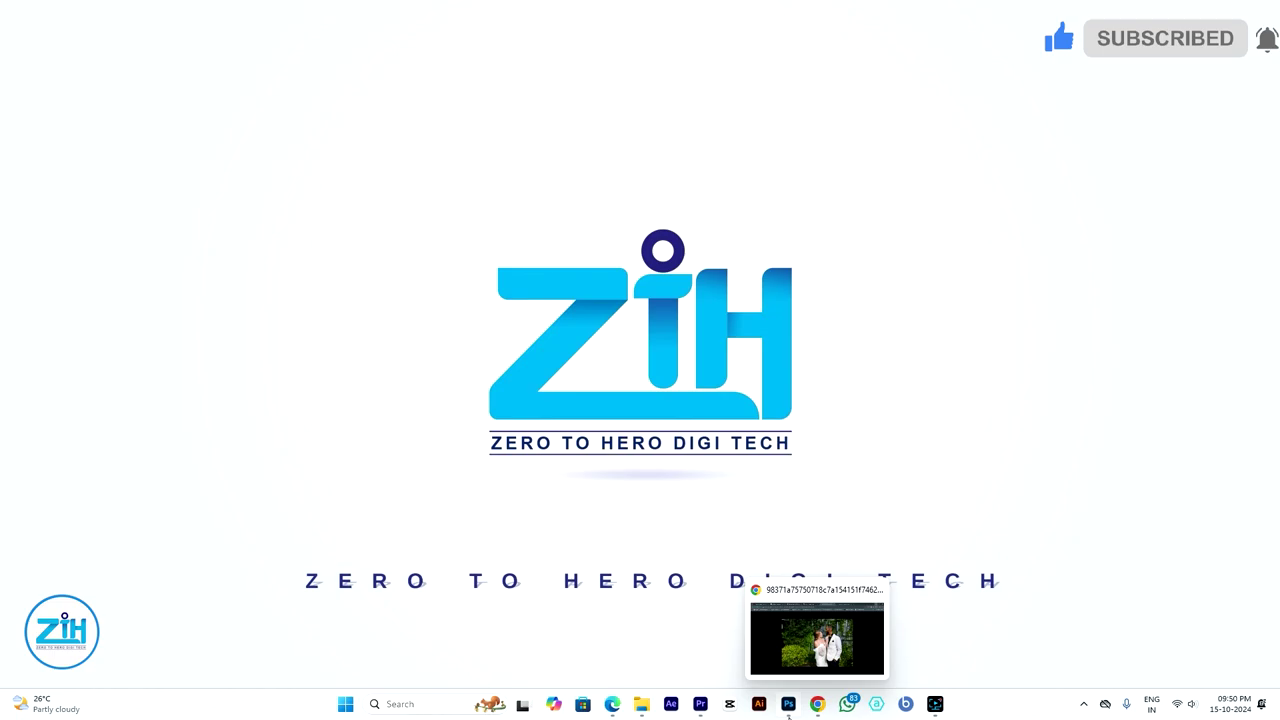
- Bring the winking woman's portrait up in Photoshop and switch to the Clone Stamp tool
click(788, 704)
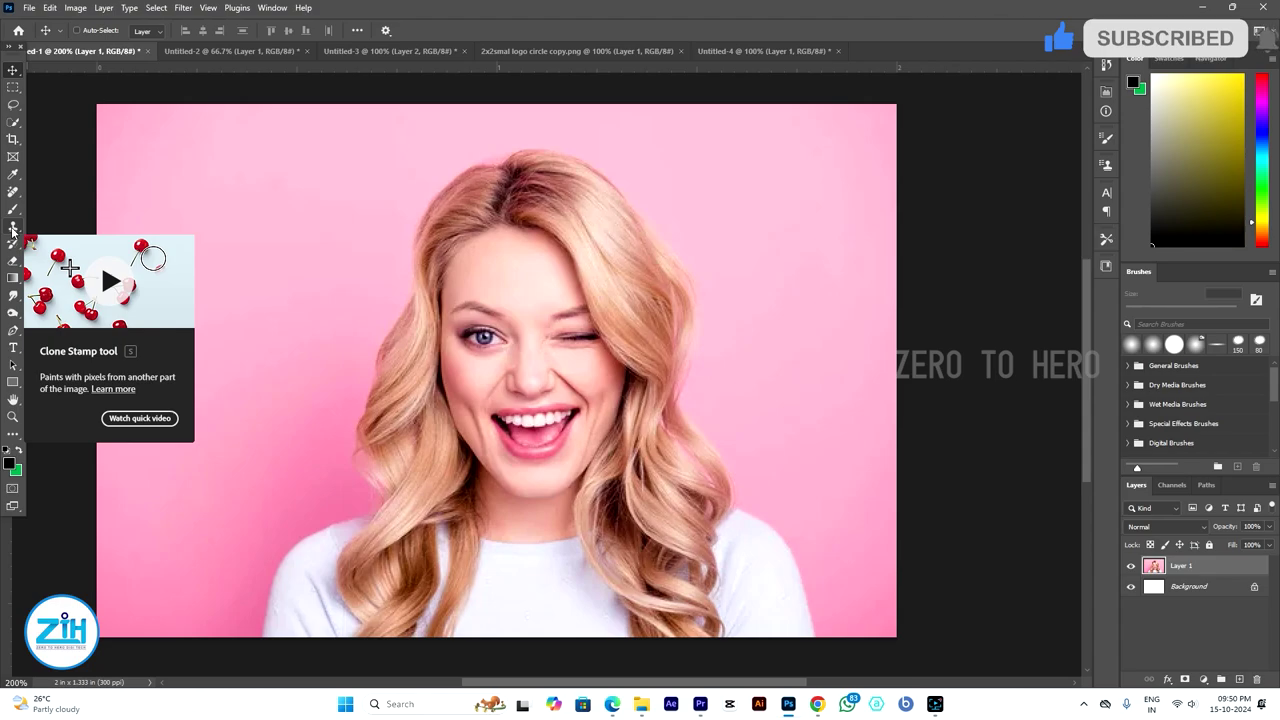
click(13, 230)
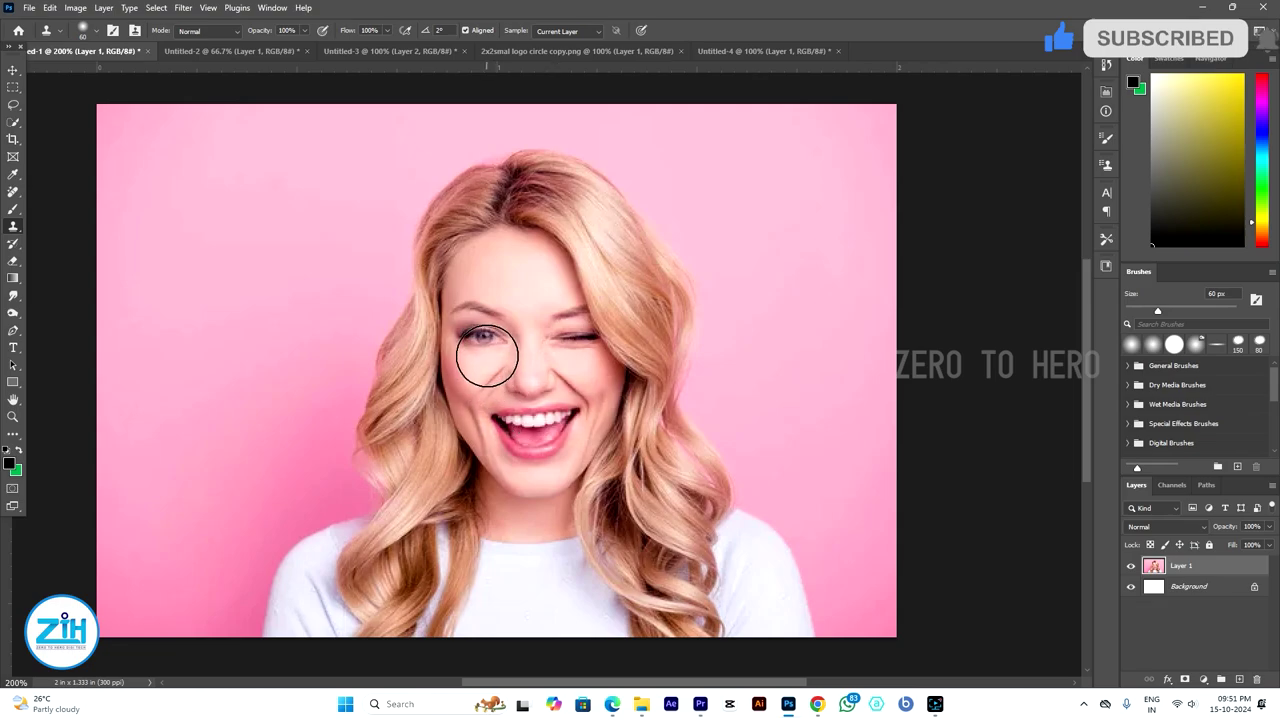
drag(480, 354, 487, 346)
drag(585, 400, 576, 337)
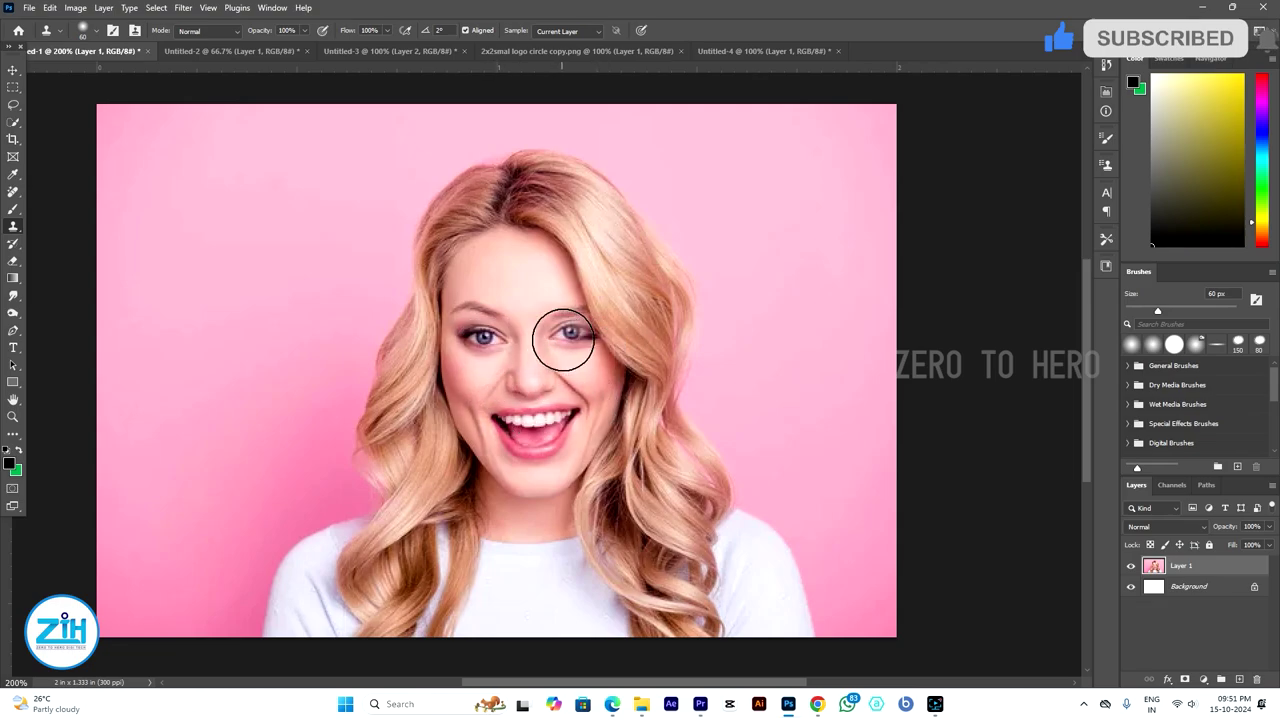
key(ctrl+z)
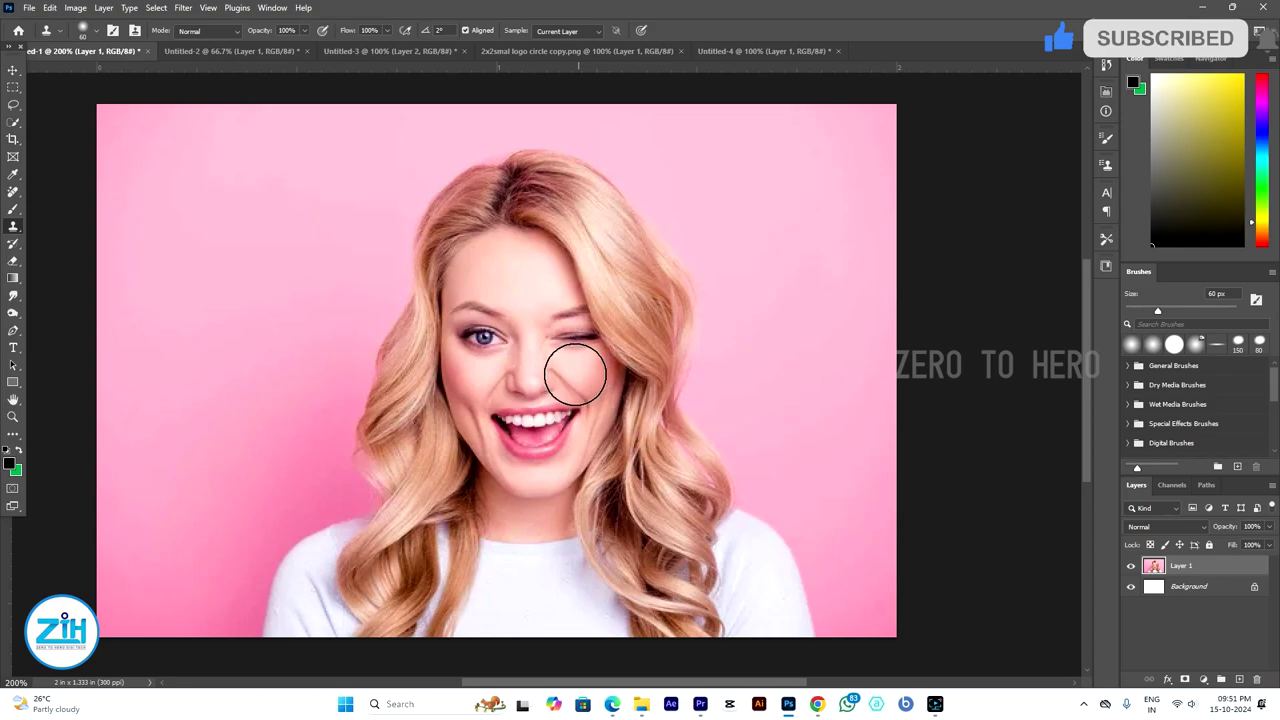
drag(495, 355, 475, 341)
key(ctrl+z)
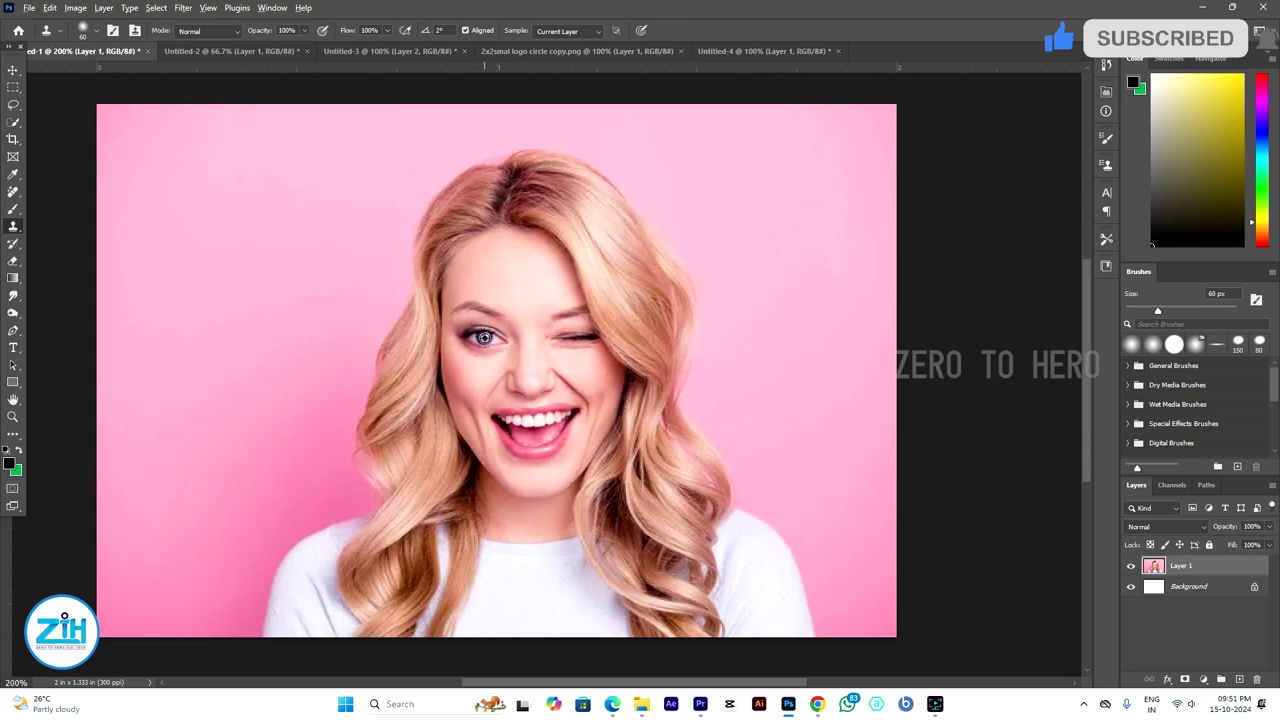
alt+click(483, 338)
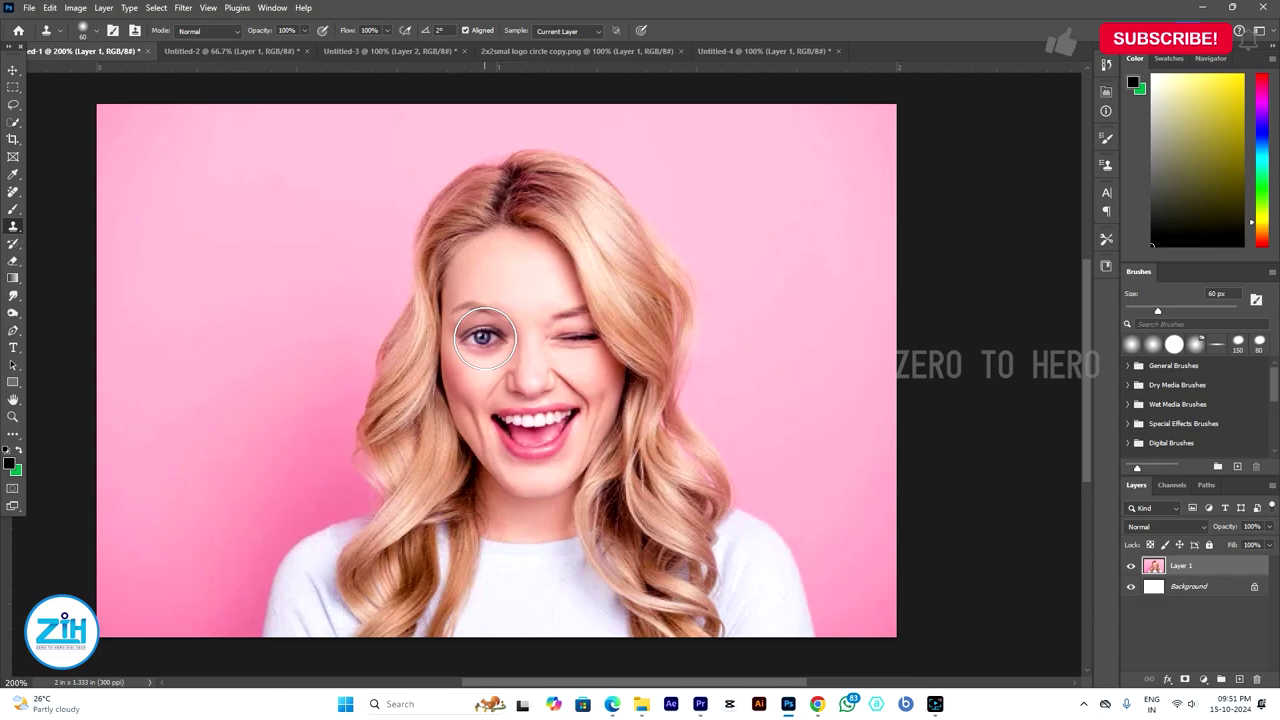
click(486, 268)
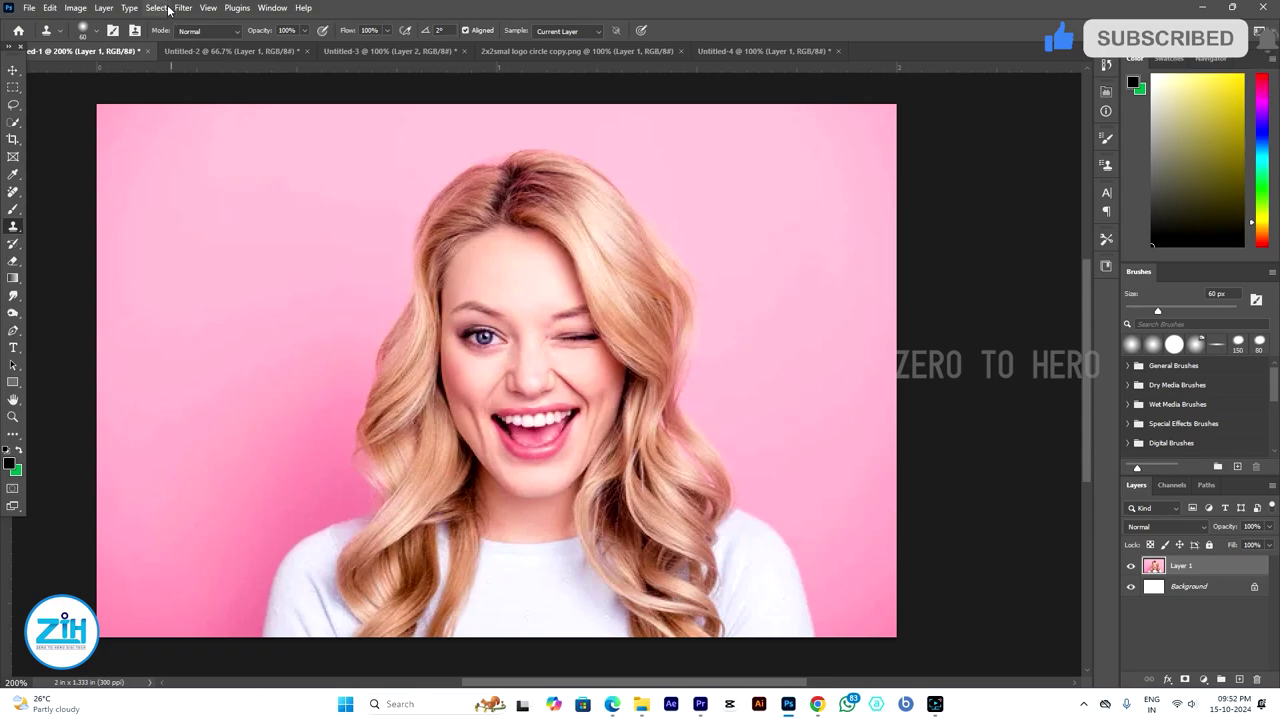
- Show the Clone Source panel from the Window menu
click(272, 10)
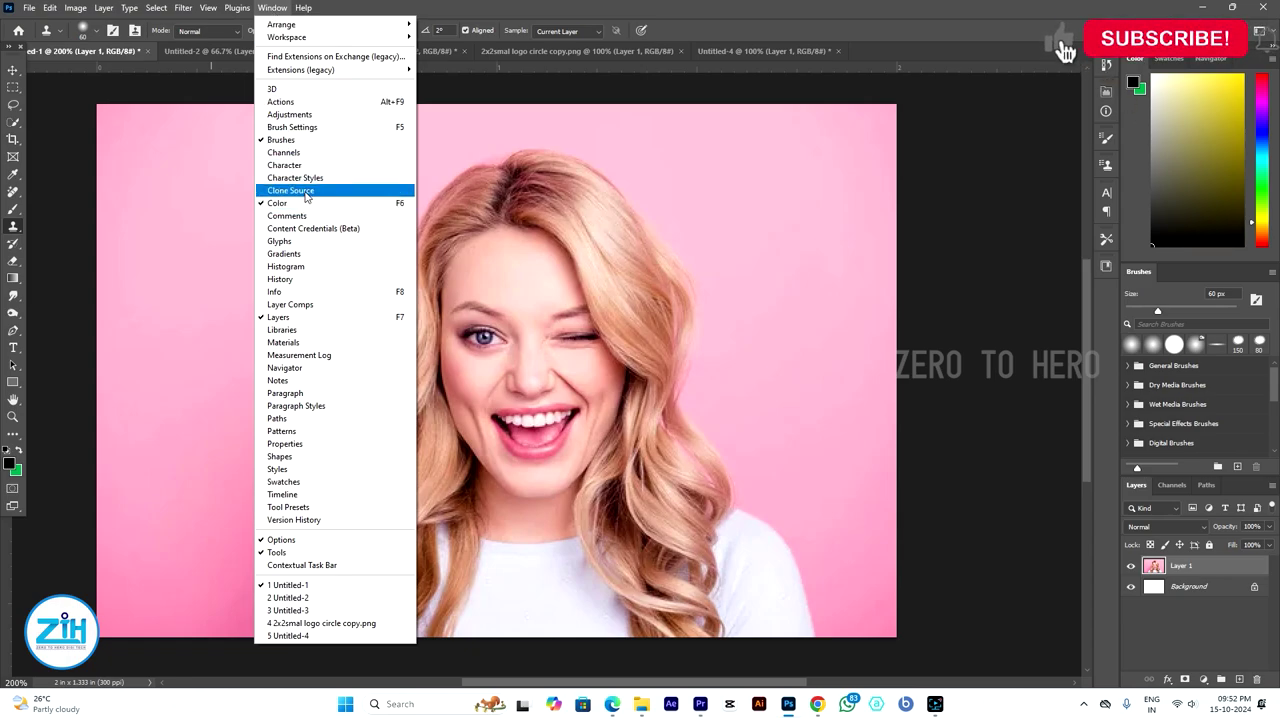
click(306, 196)
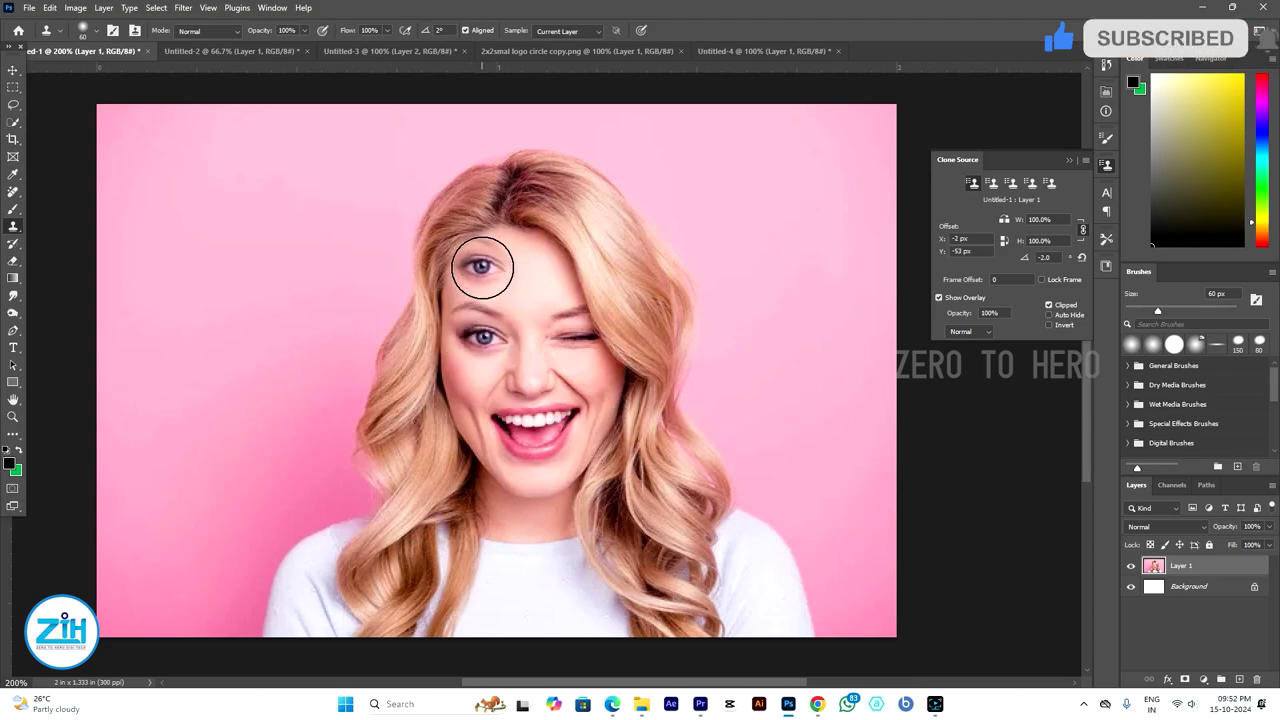
- Try and undo a clone stroke over the eye, resample the open eye, and shrink the brush to 50 px
click(571, 332)
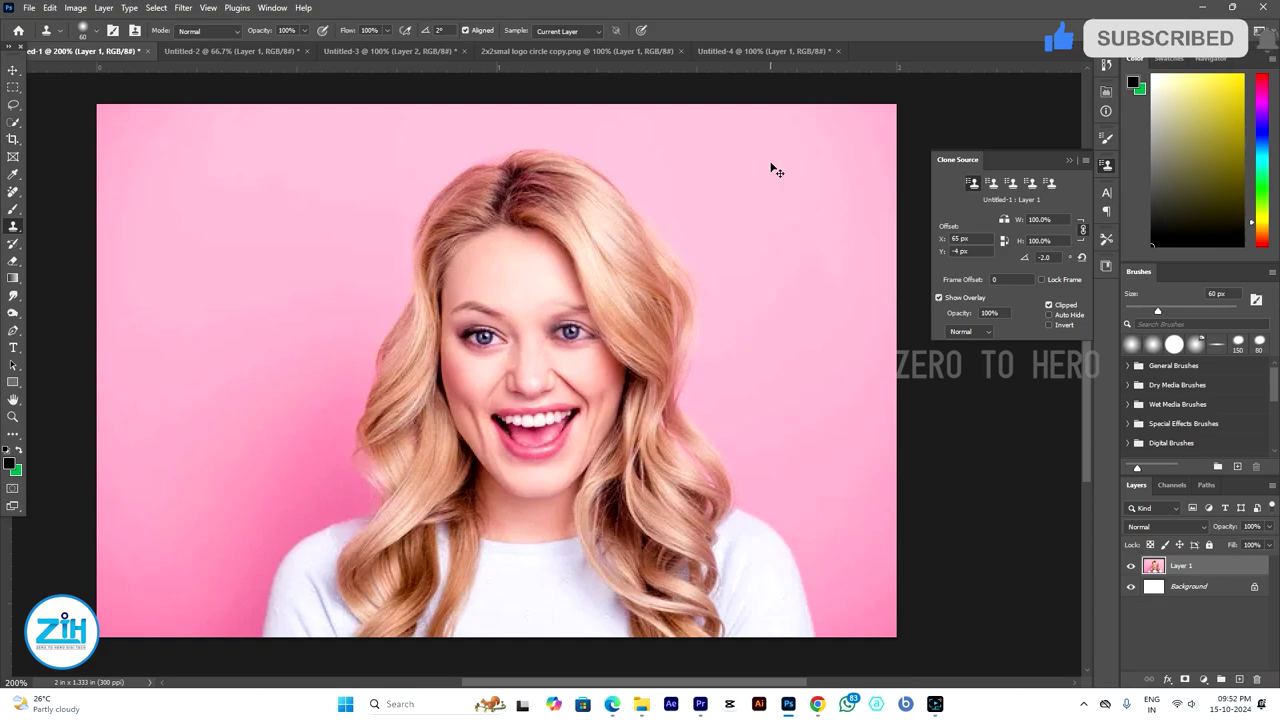
key(ctrl+z)
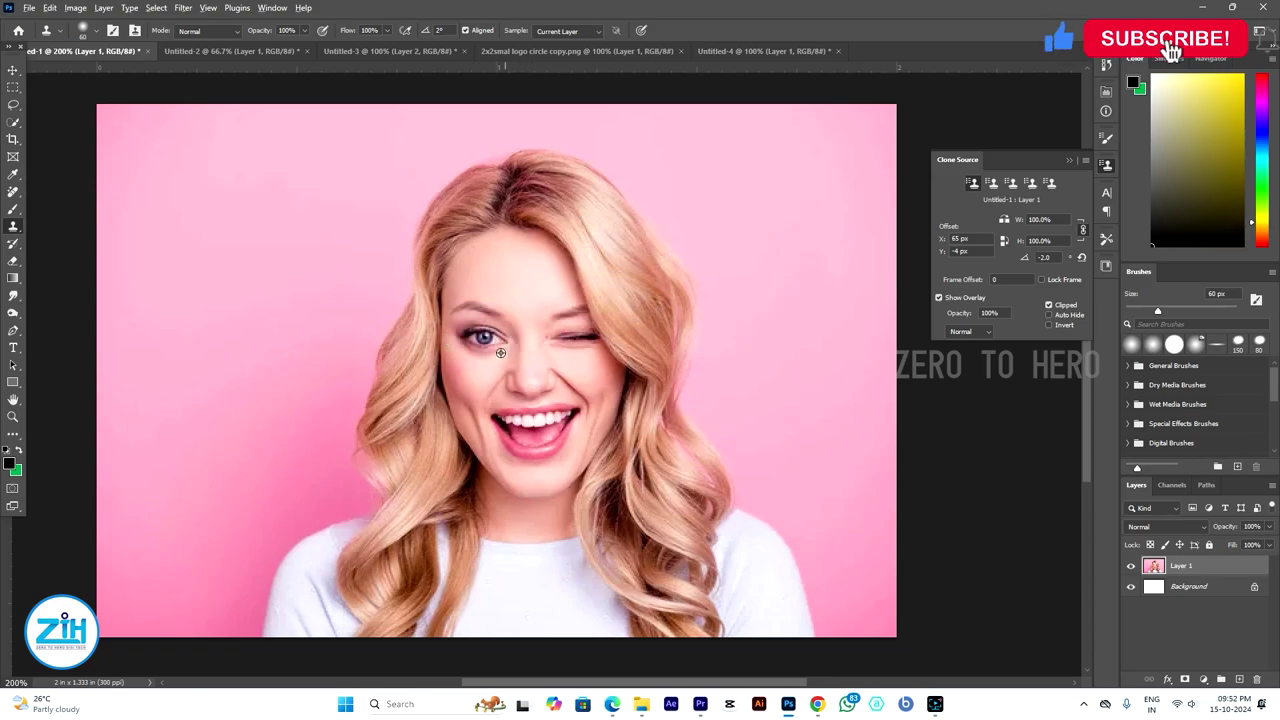
alt+click(484, 338)
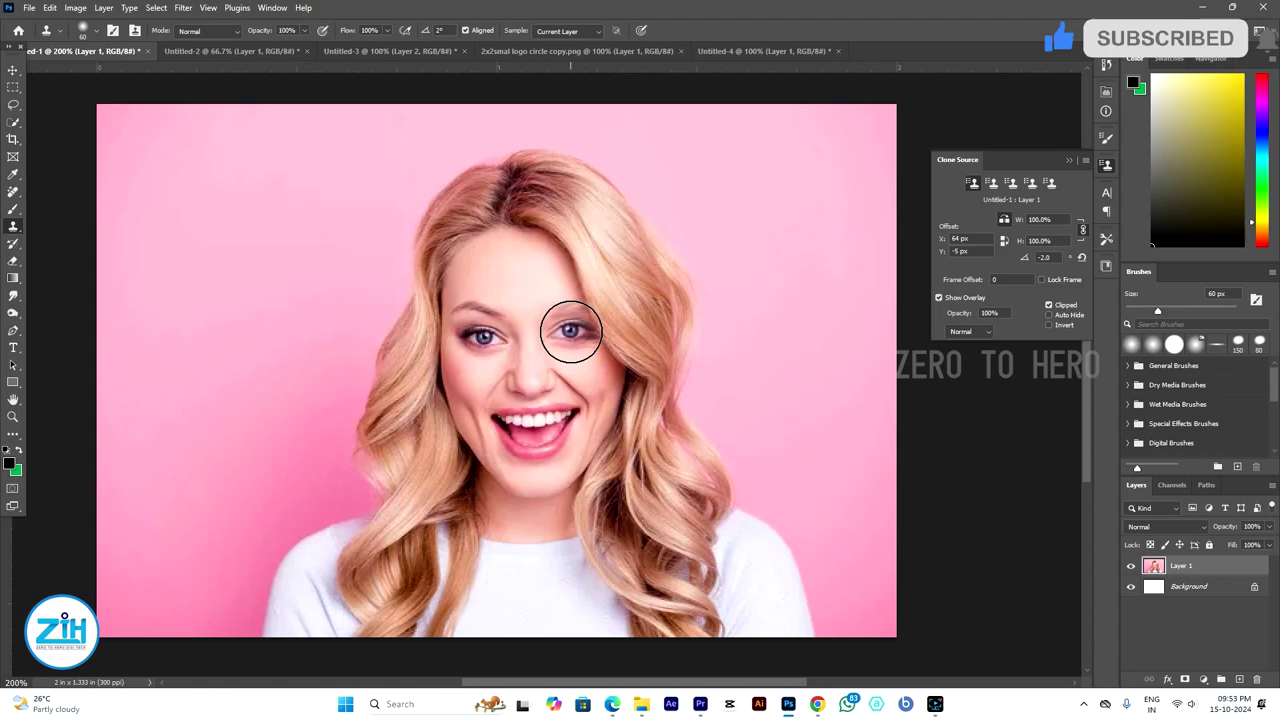
key(bracketleft)
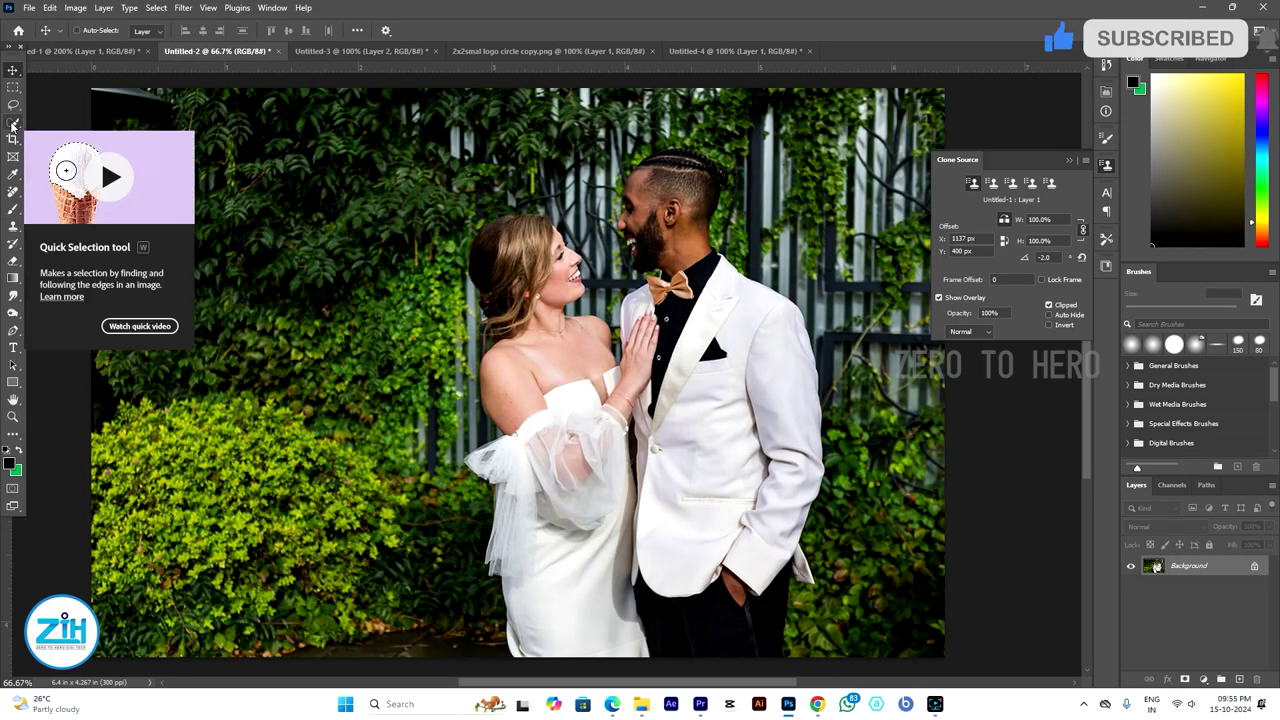
- Select the couple with Select Subject and copy them onto a new Layer 1
click(12, 124)
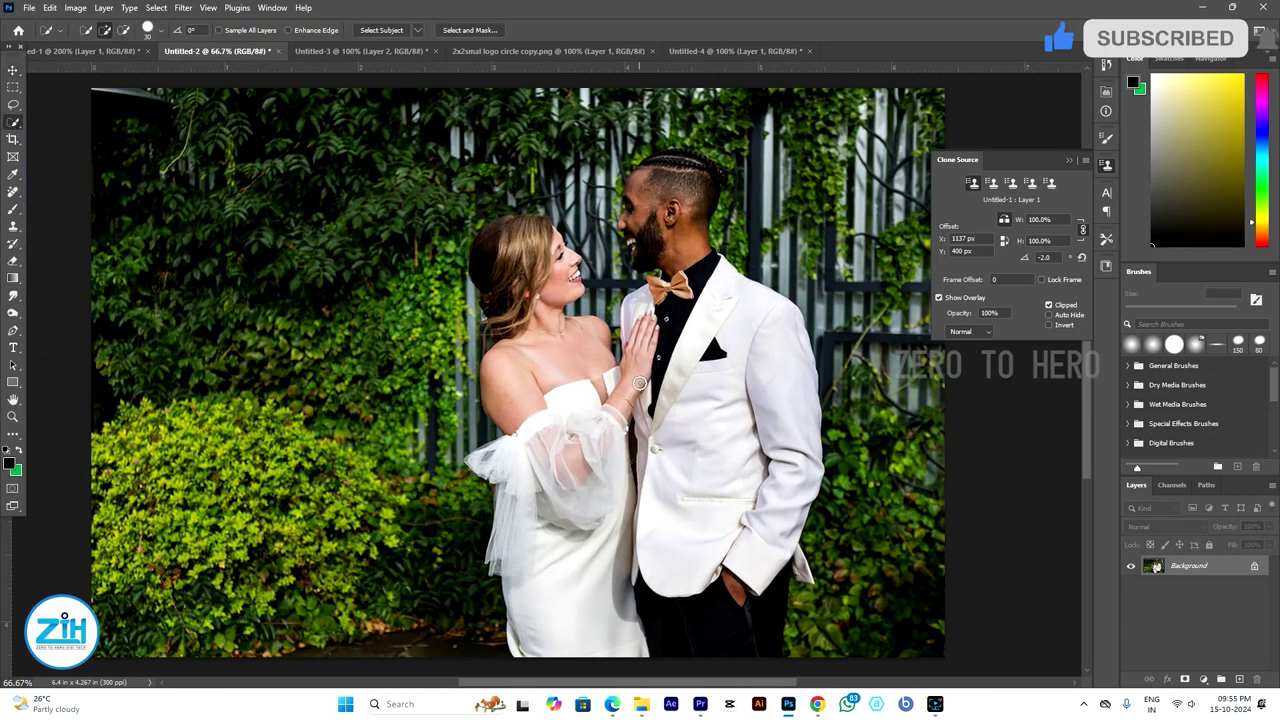
click(393, 31)
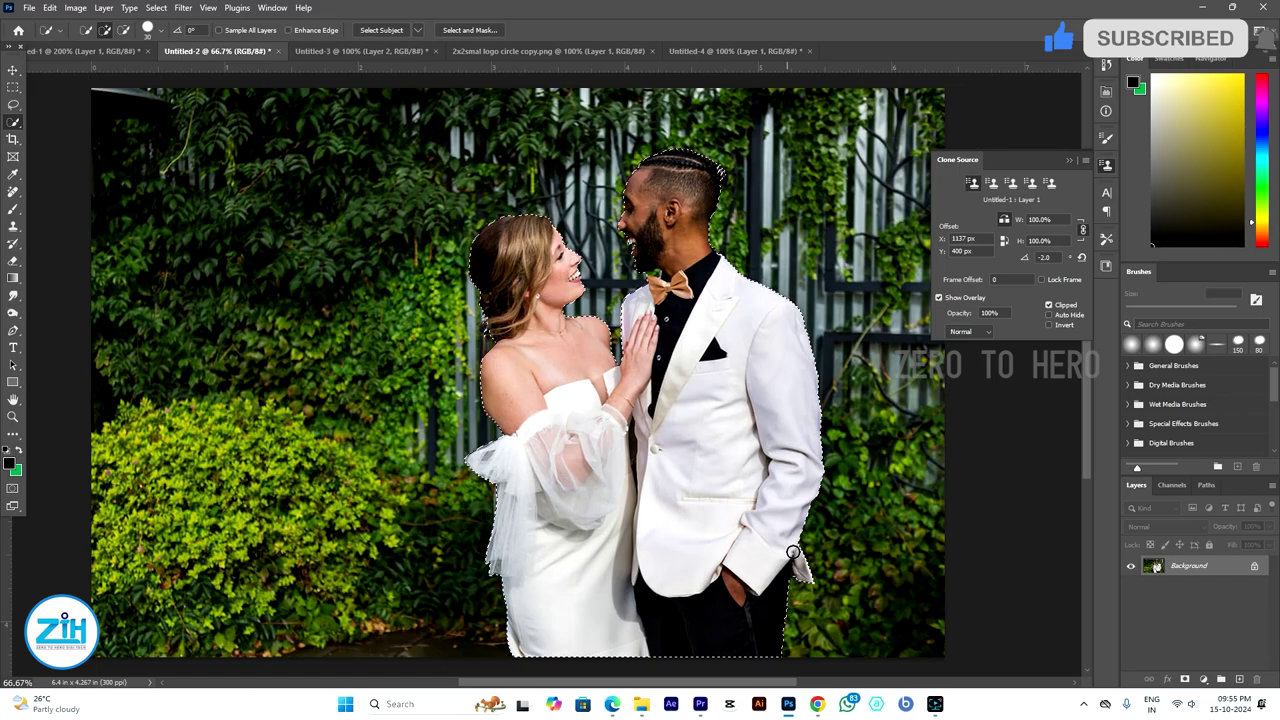
key(ctrl+minus)
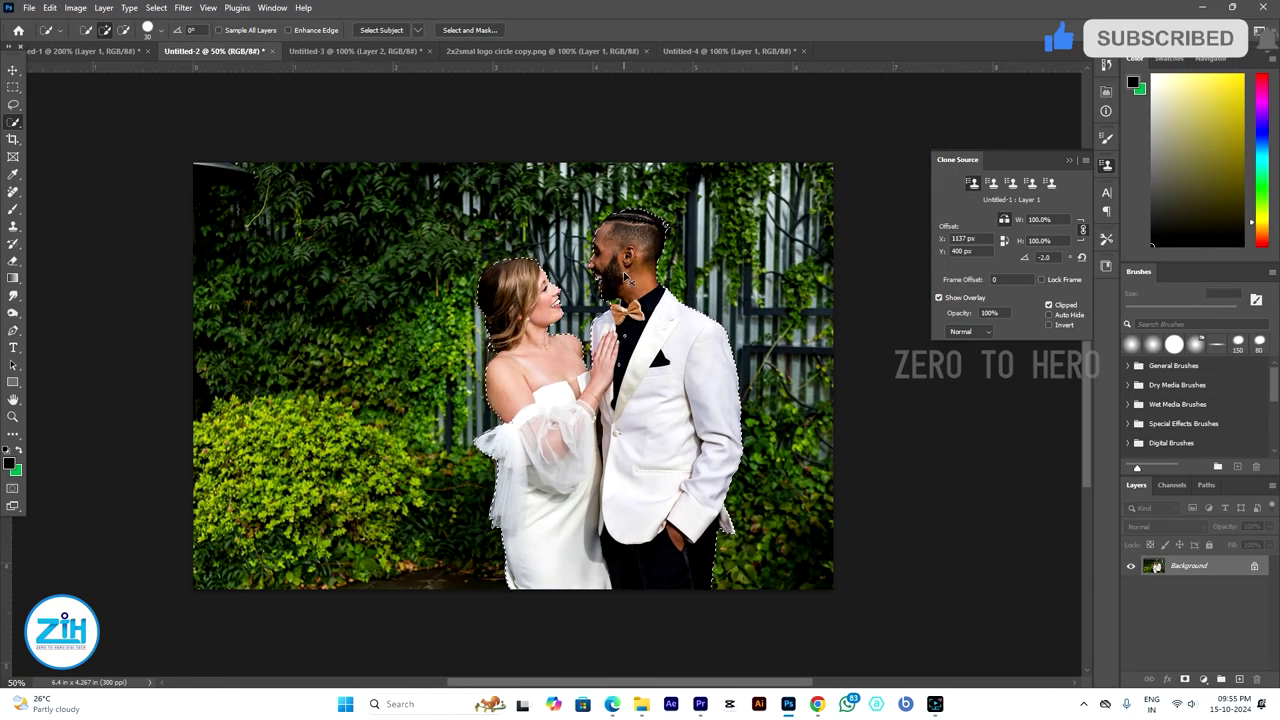
key(ctrl+j)
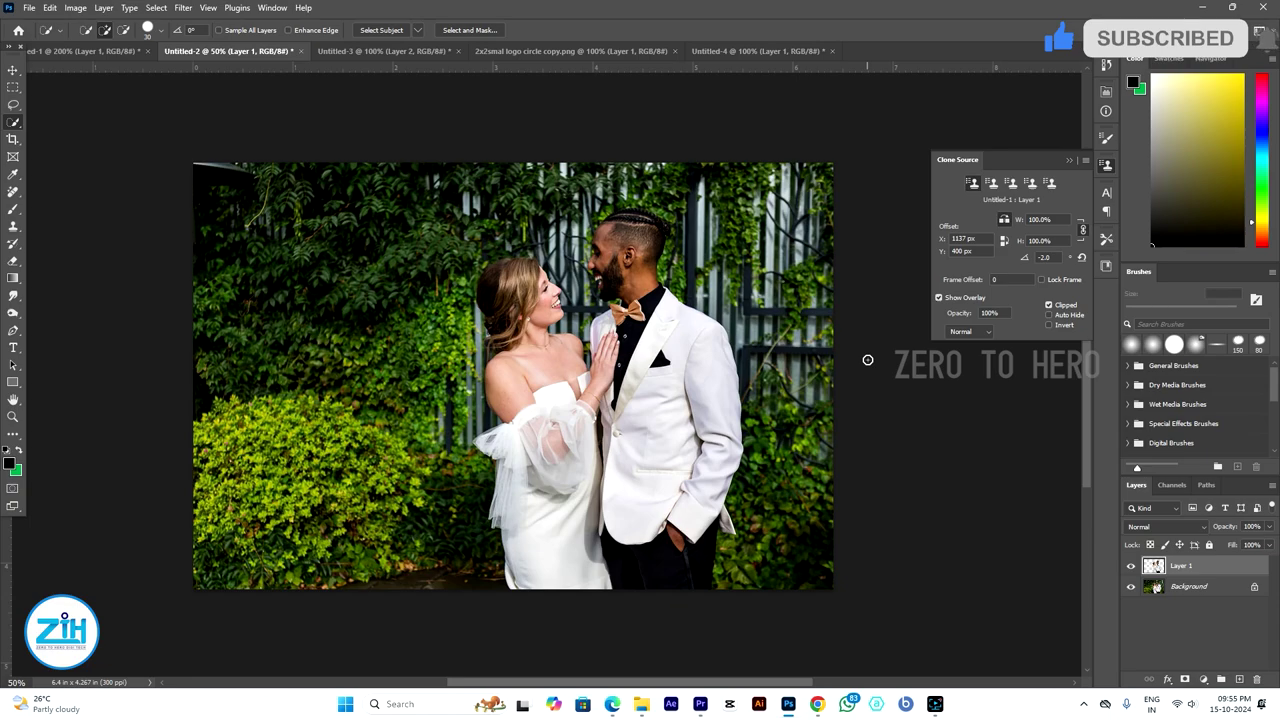
- Check the couple cut-out by toggling layers, then load Layer 1's outline as a selection on Background
click(1132, 587)
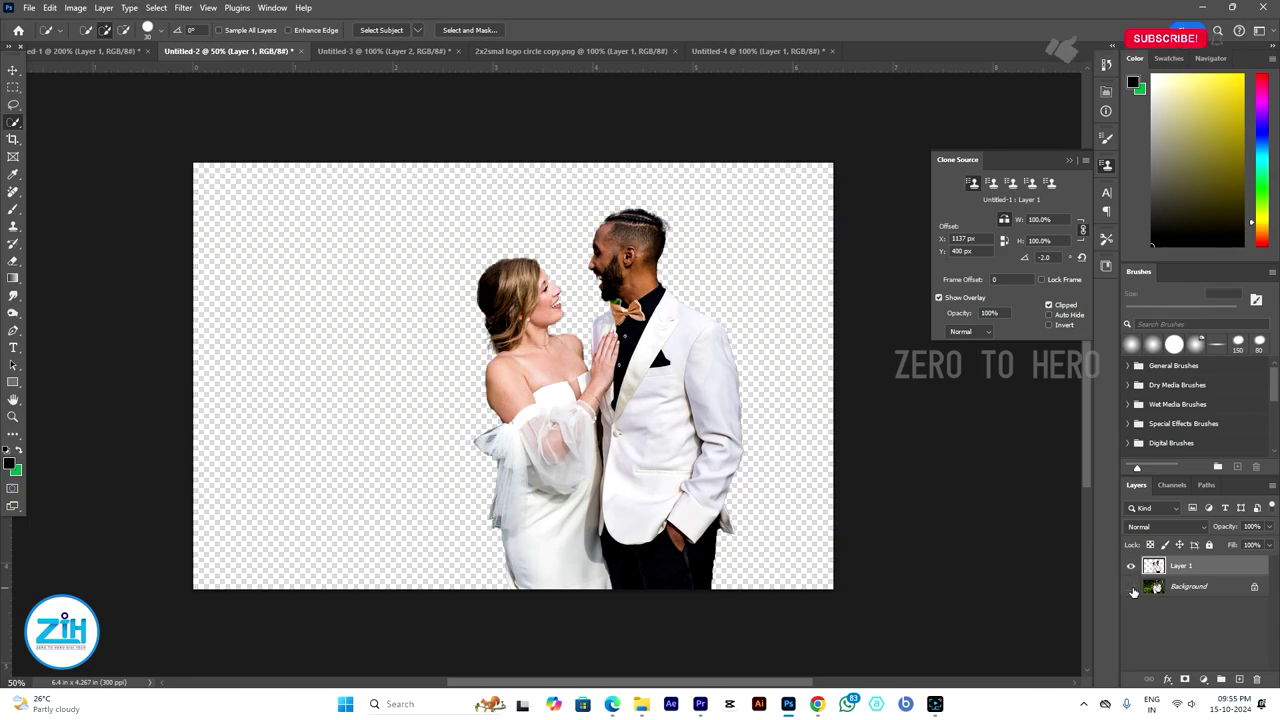
click(1132, 587)
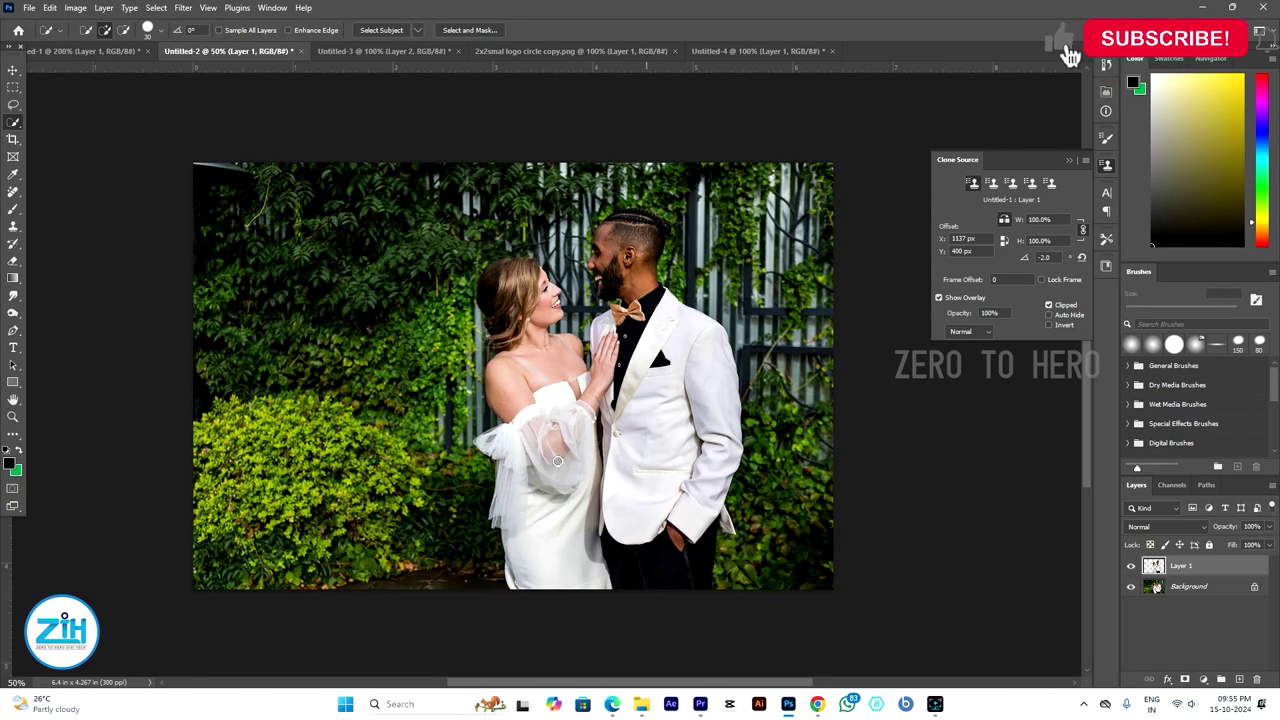
click(1221, 592)
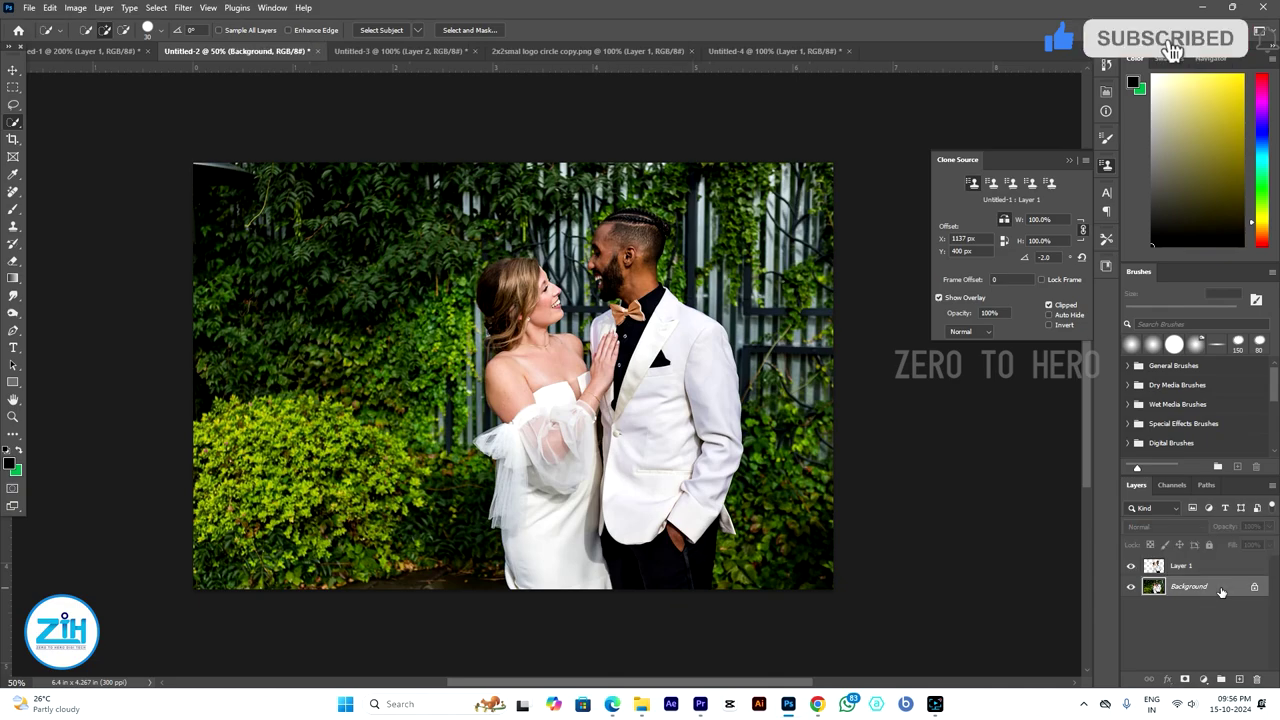
click(1132, 567)
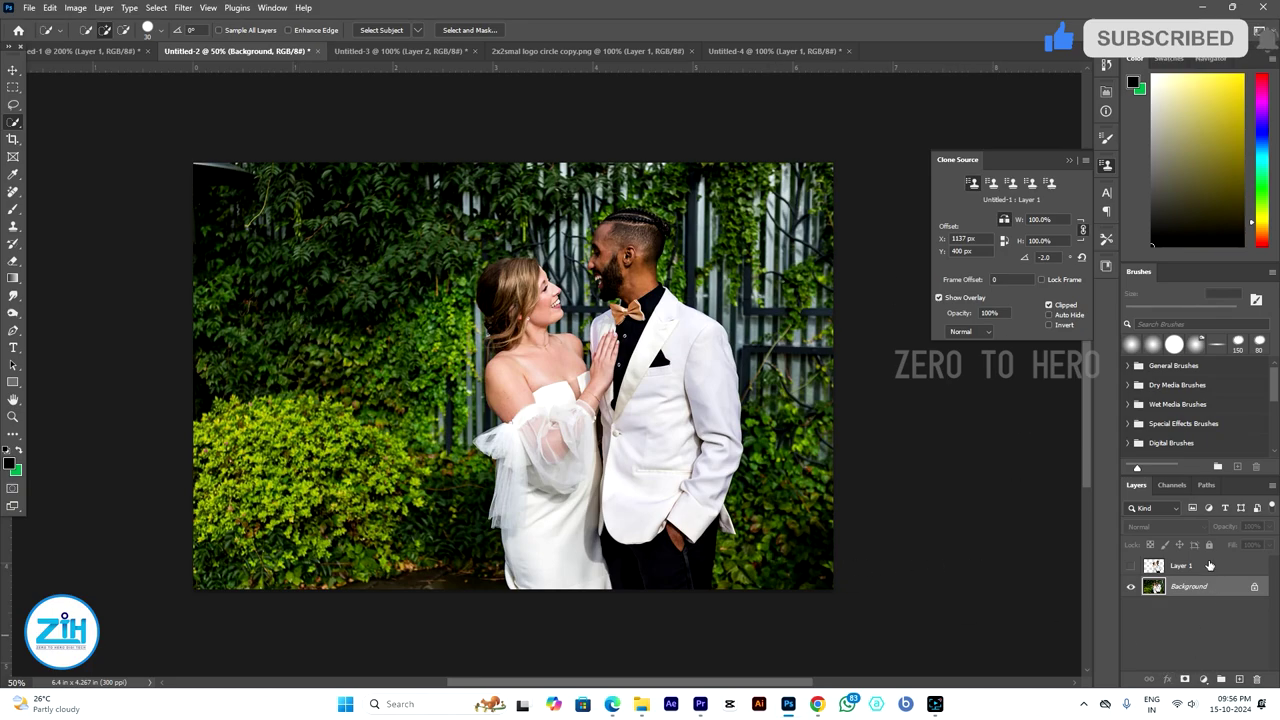
click(1131, 567)
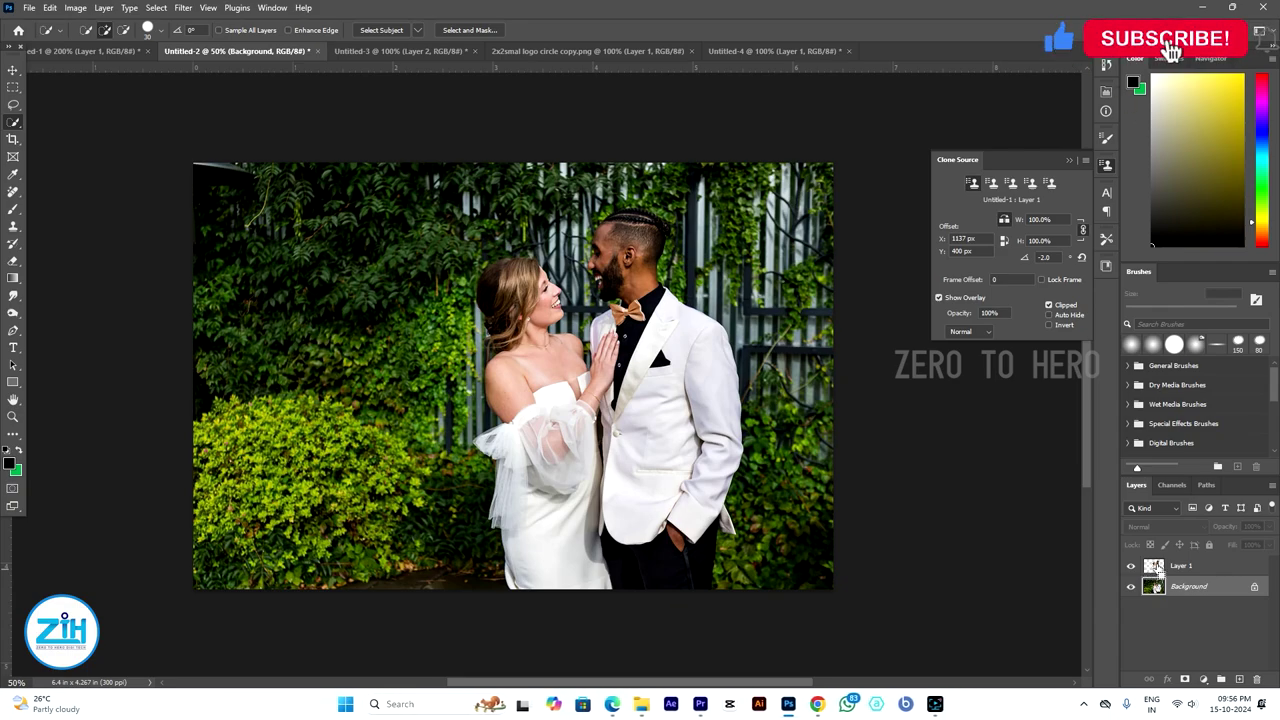
ctrl+click(1154, 567)
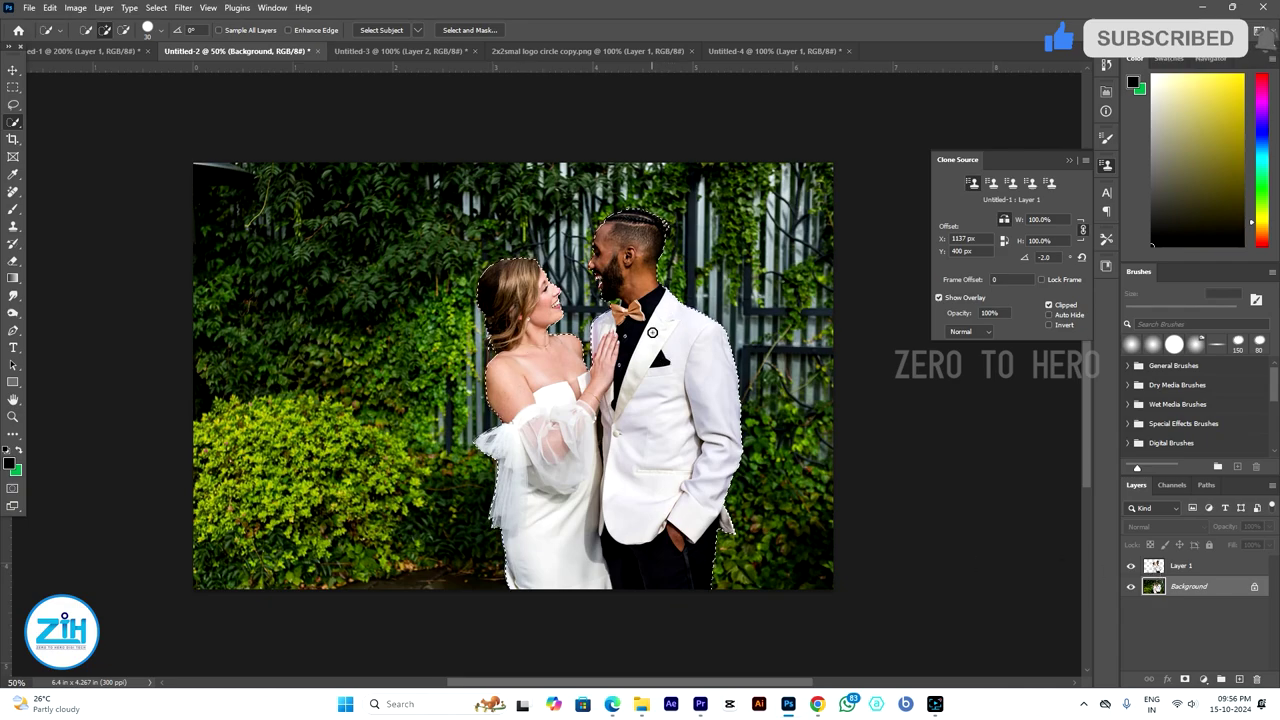
- Expand the couple selection by 10 pixels with Select > Modify > Expand
click(156, 8)
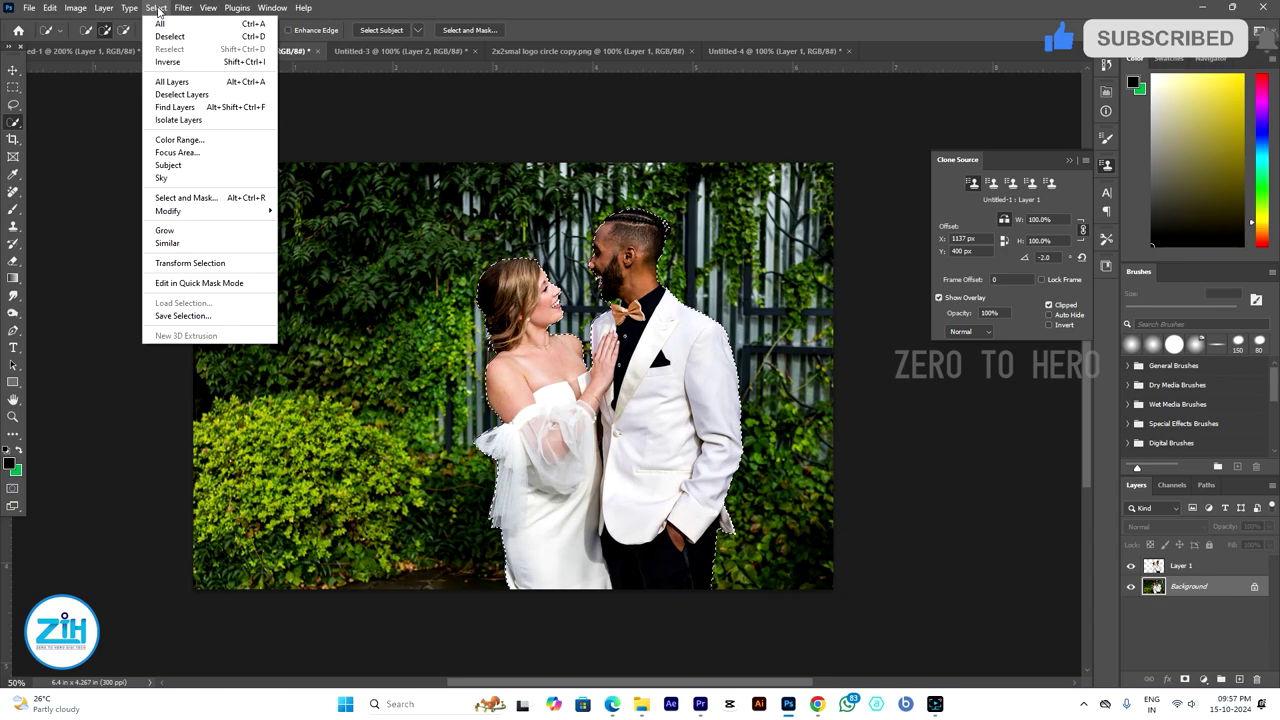
mouse_move(168, 211)
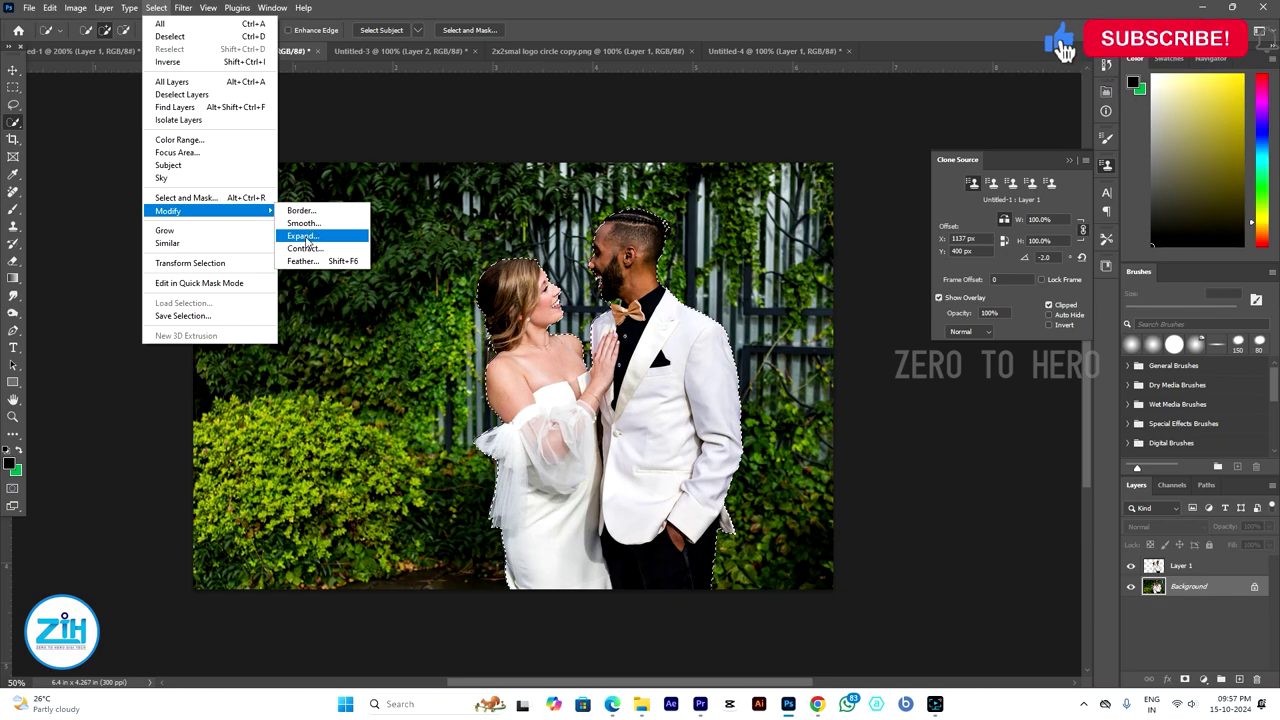
click(305, 236)
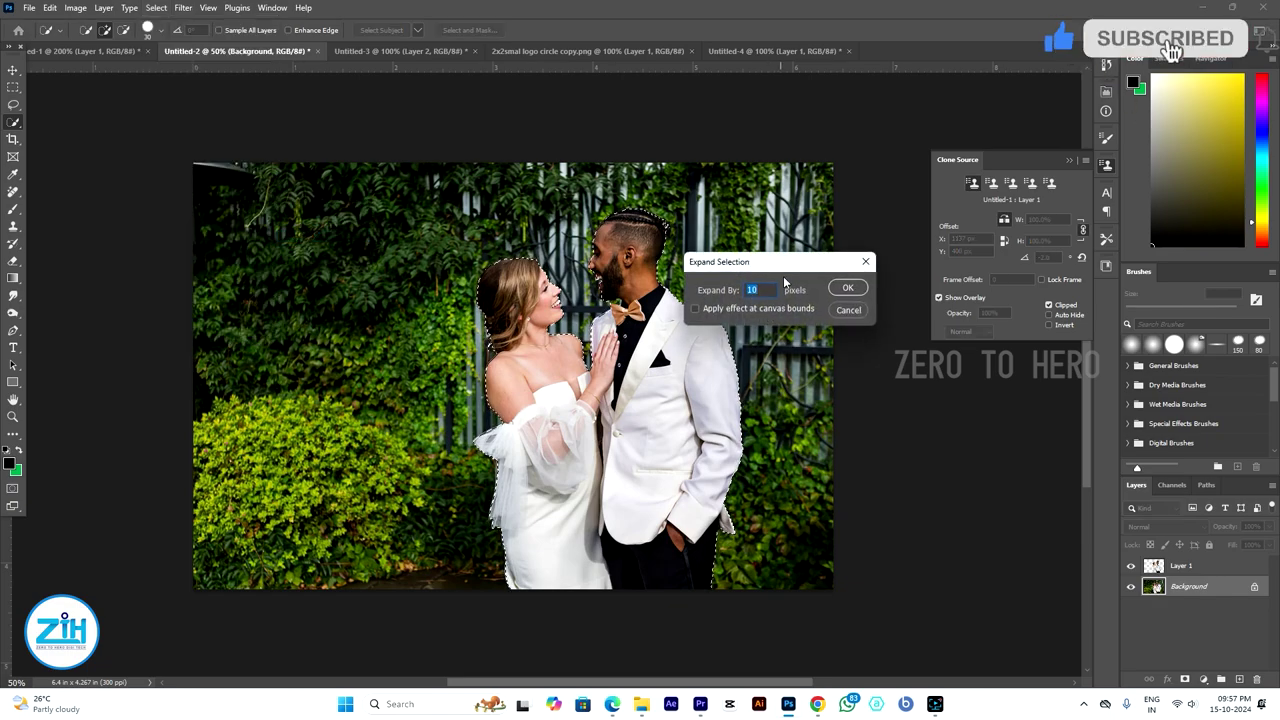
drag(760, 262, 785, 262)
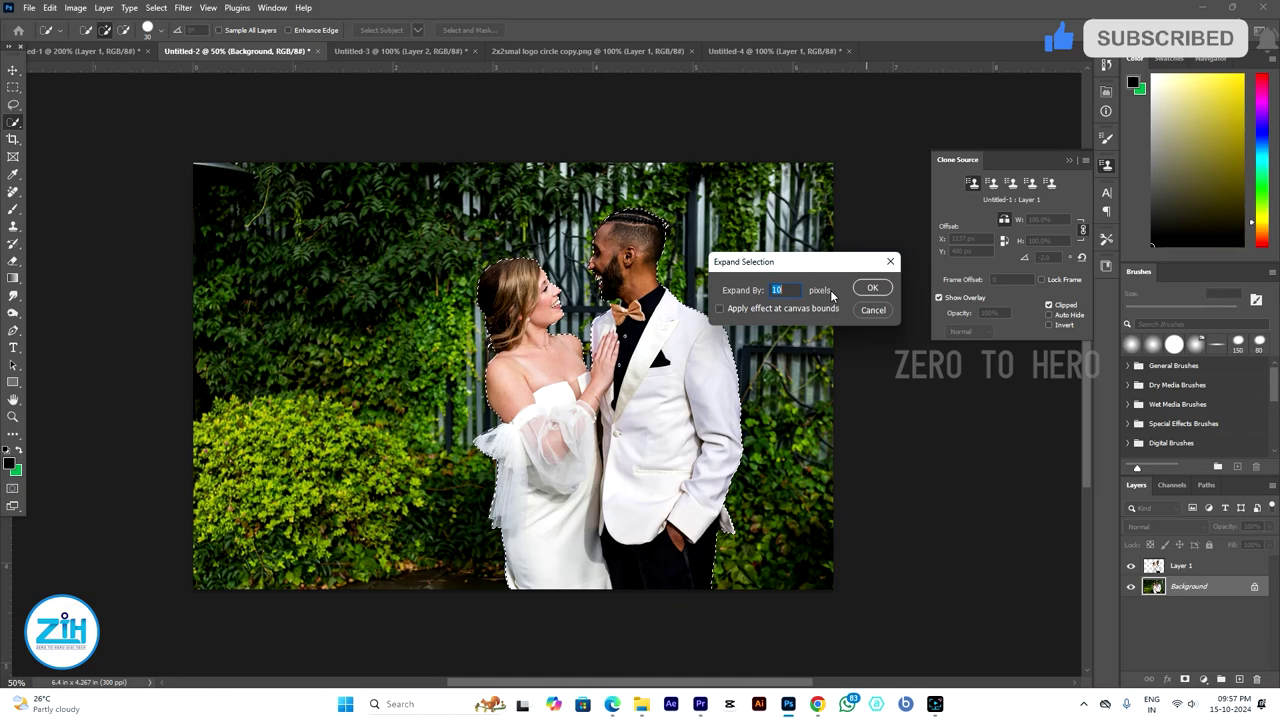
click(870, 290)
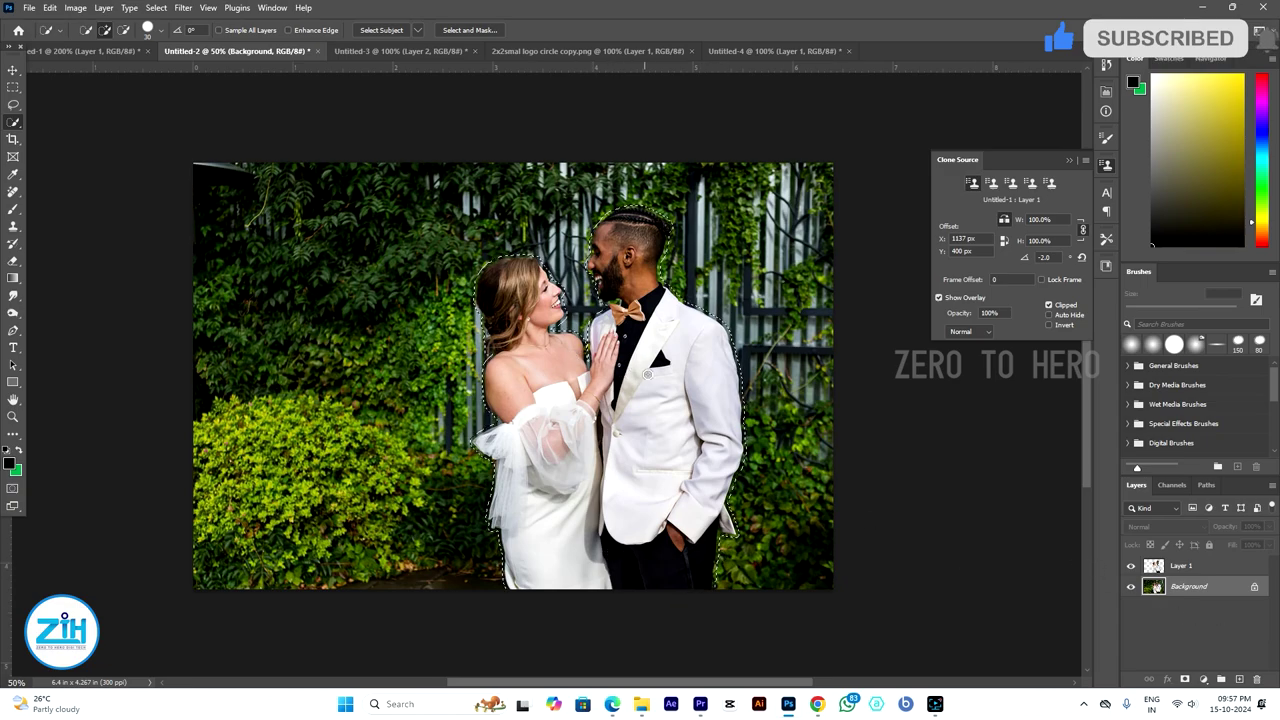
right_click(640, 421)
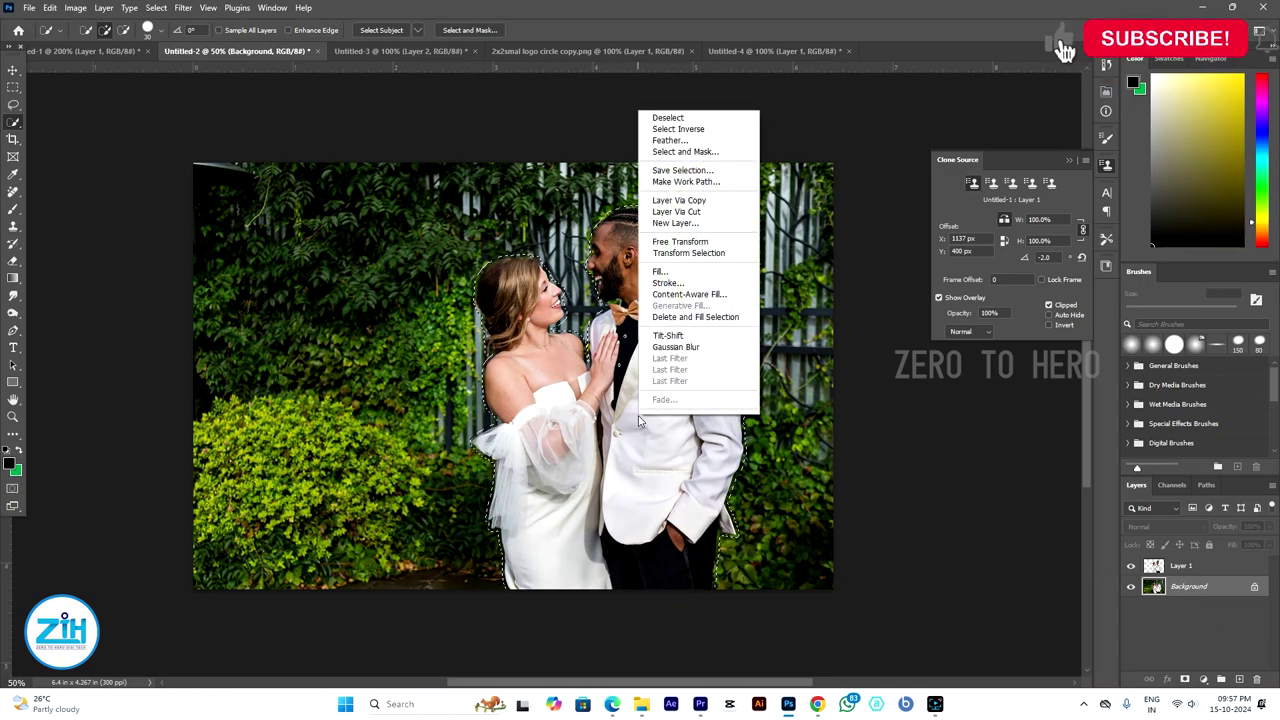
- Content-Aware Fill the expanded selection on the Background to remove the couple
click(664, 272)
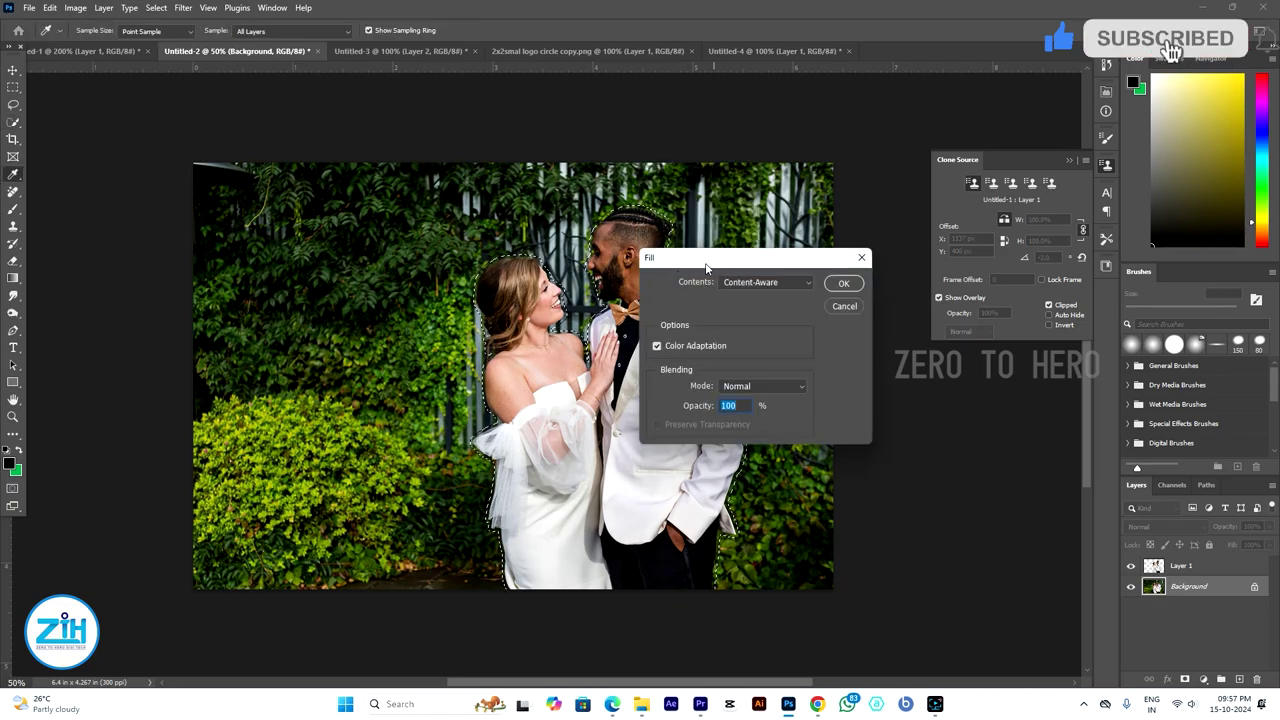
click(806, 284)
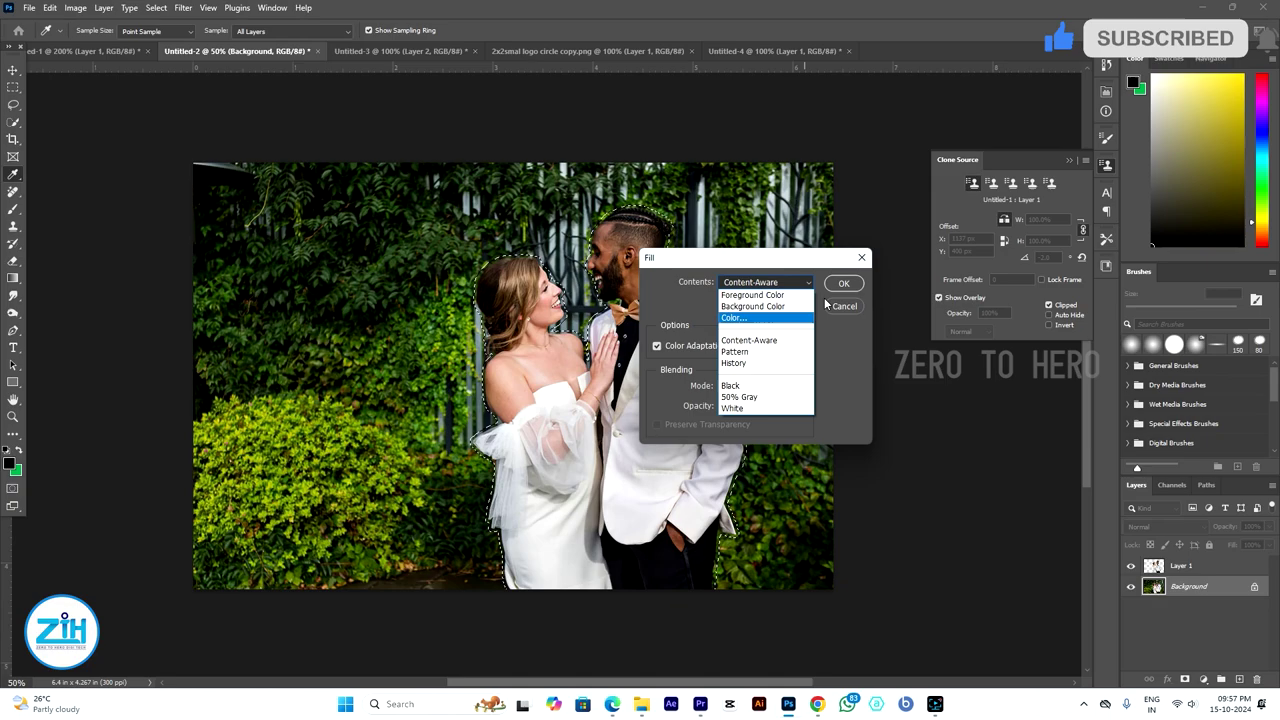
click(750, 341)
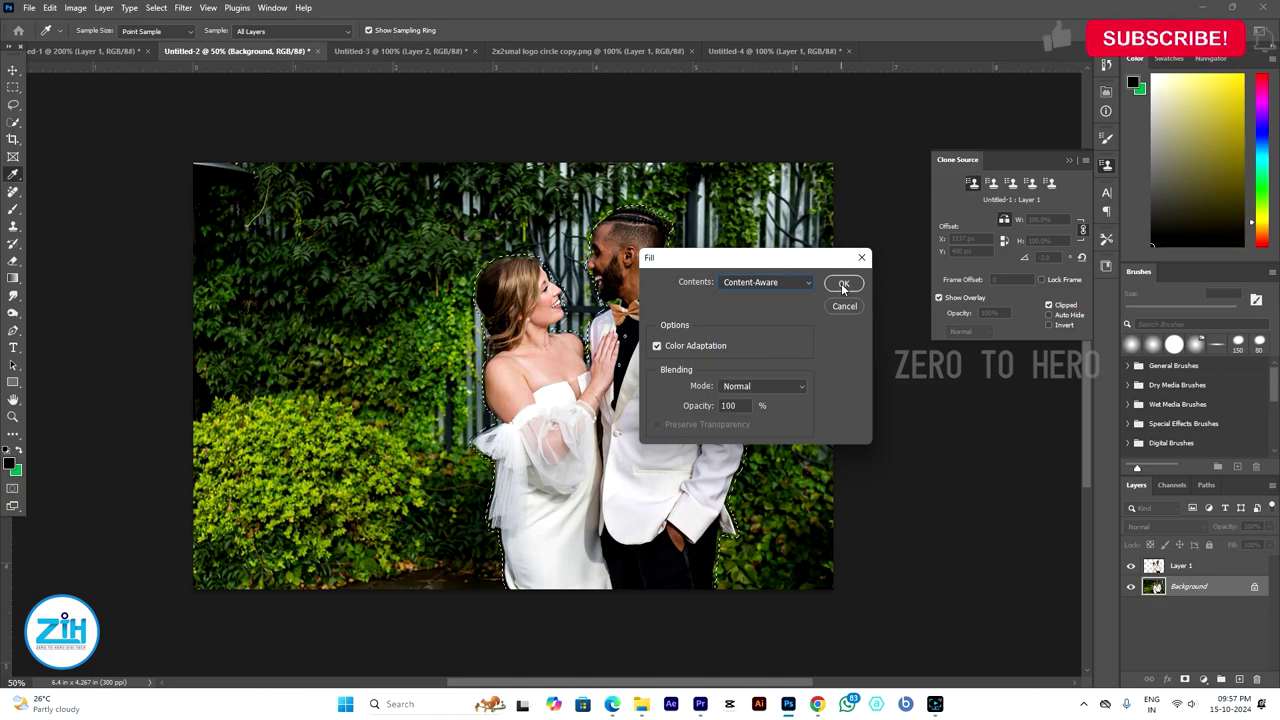
click(843, 285)
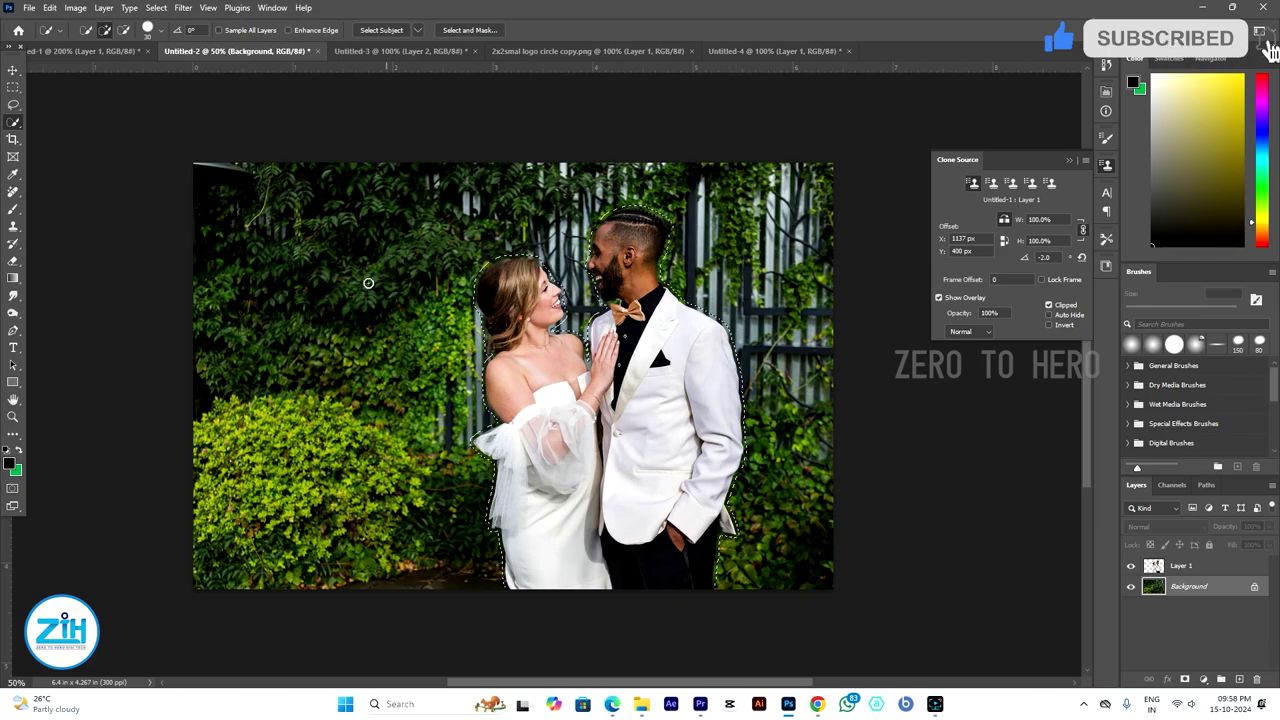
- Deselect, compare the filled Background with Layer 1 shown and hidden, and reselect Background
key(ctrl+comma)
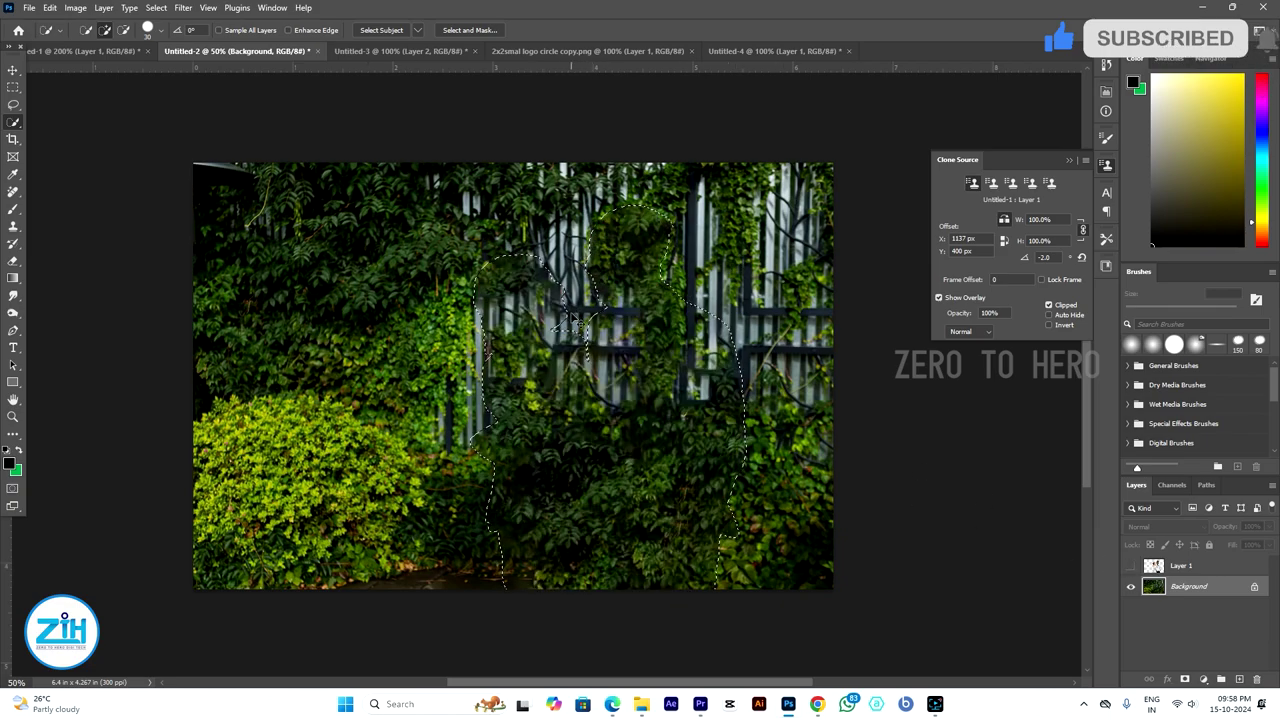
key(ctrl+d)
click(1172, 566)
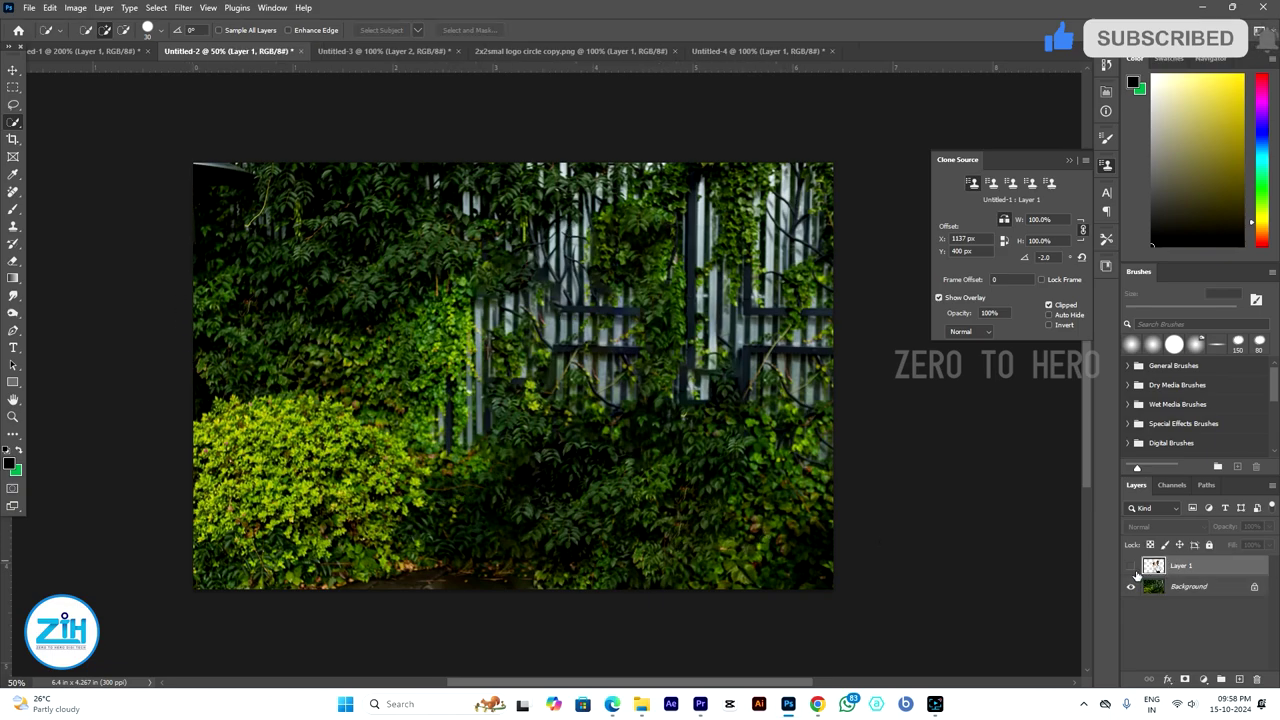
click(1130, 567)
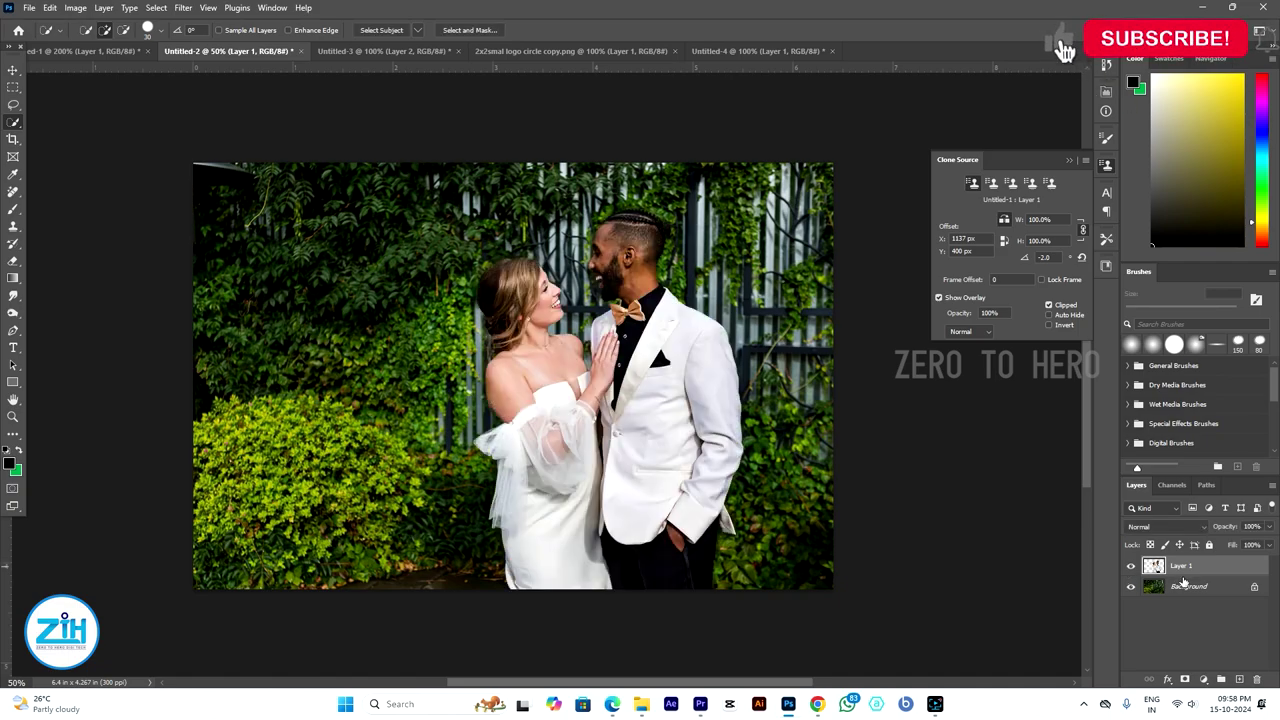
click(1131, 566)
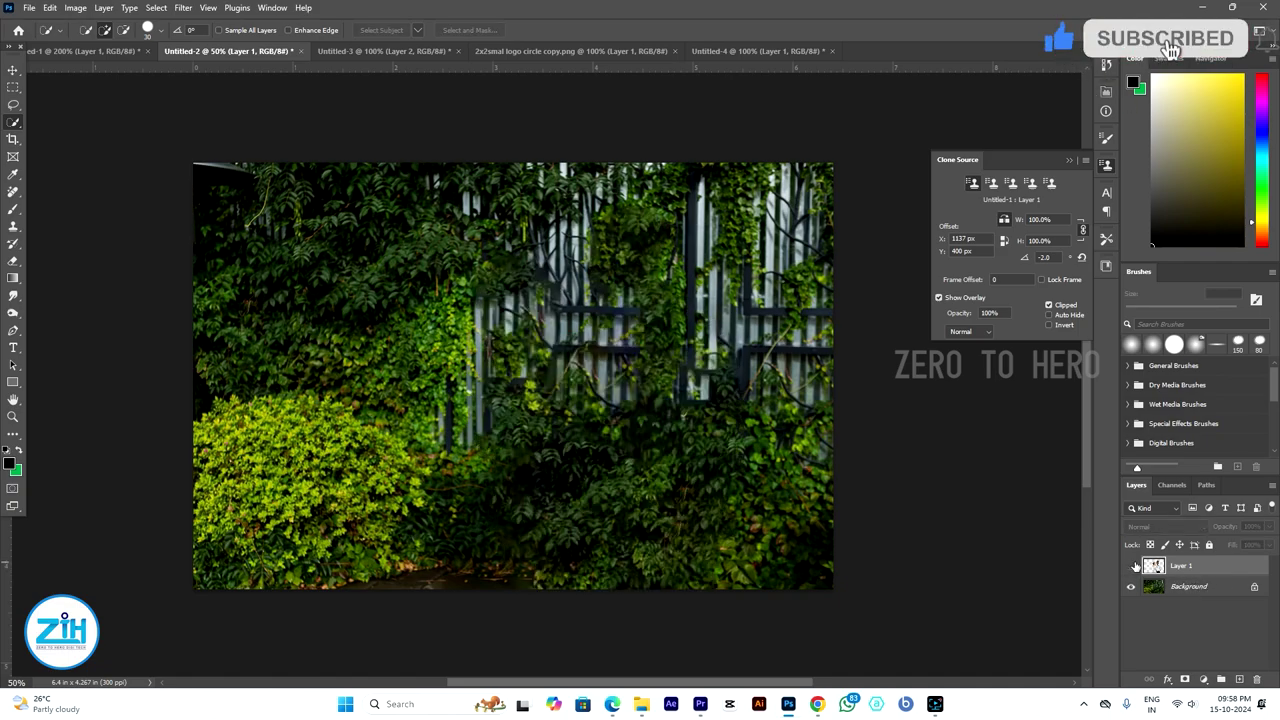
click(1131, 566)
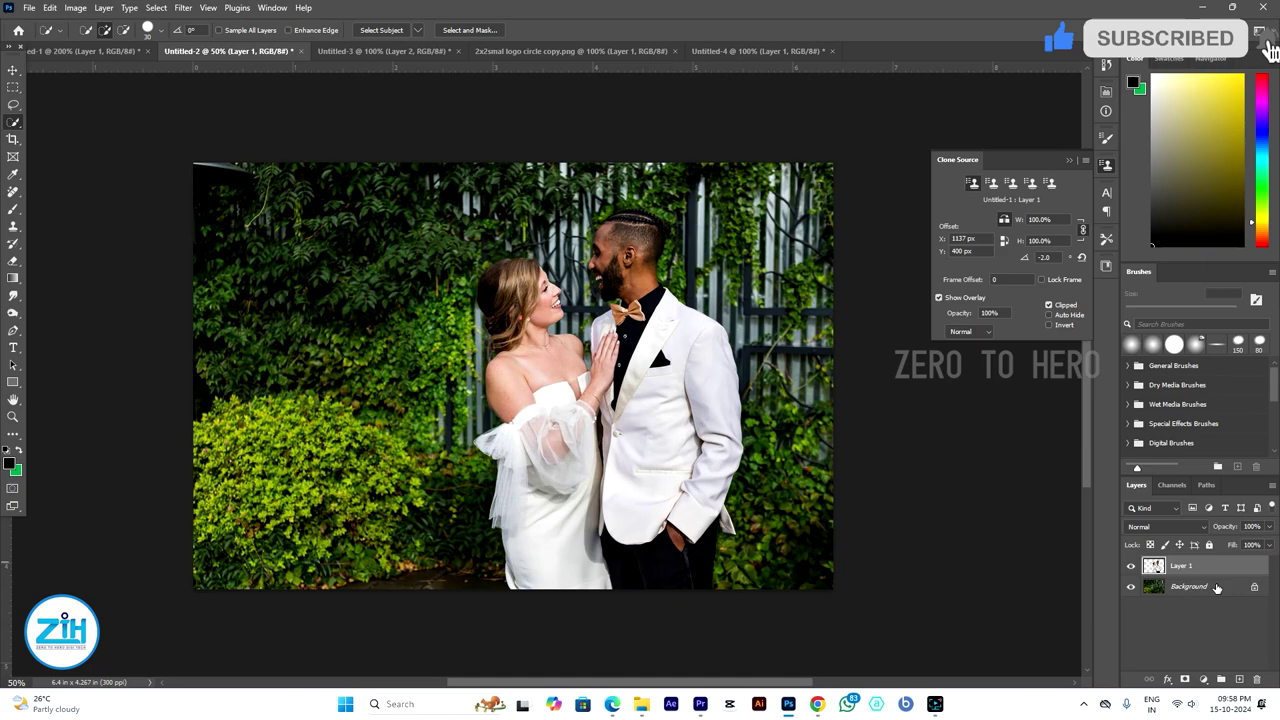
click(1216, 587)
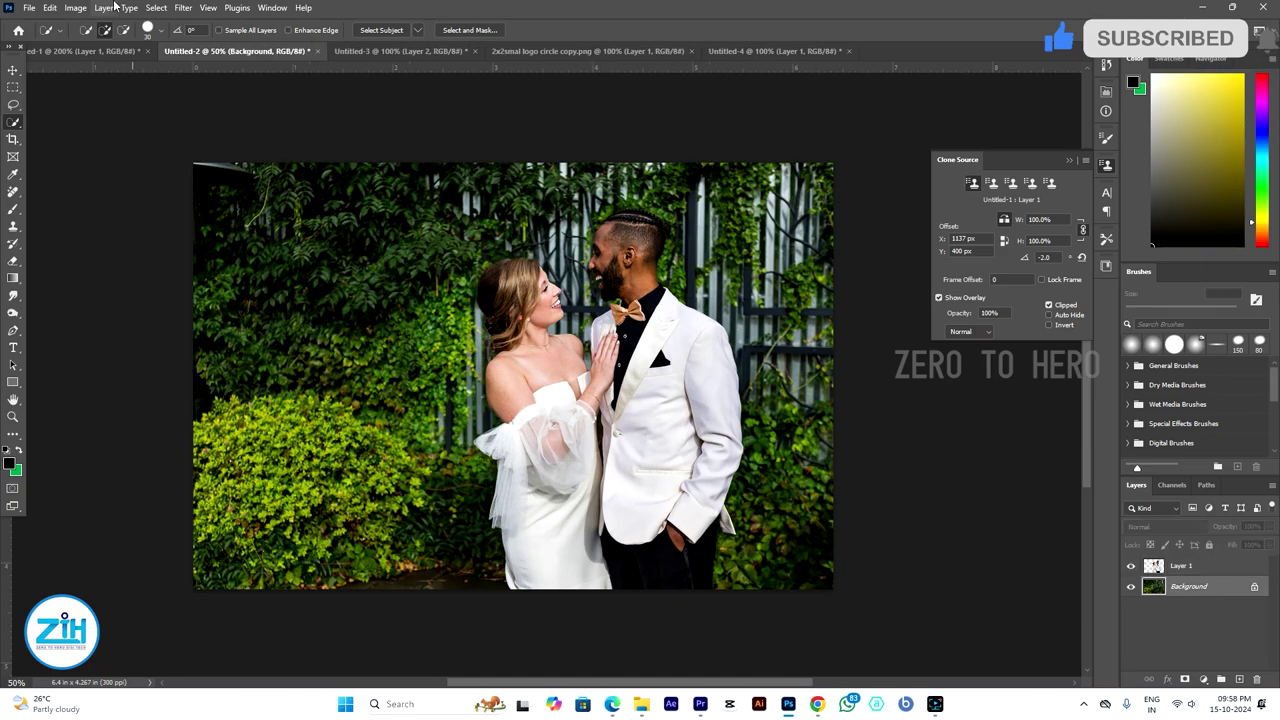
- Apply a Tilt-Shift blur to the Background, moving the upper transition line lower
click(182, 8)
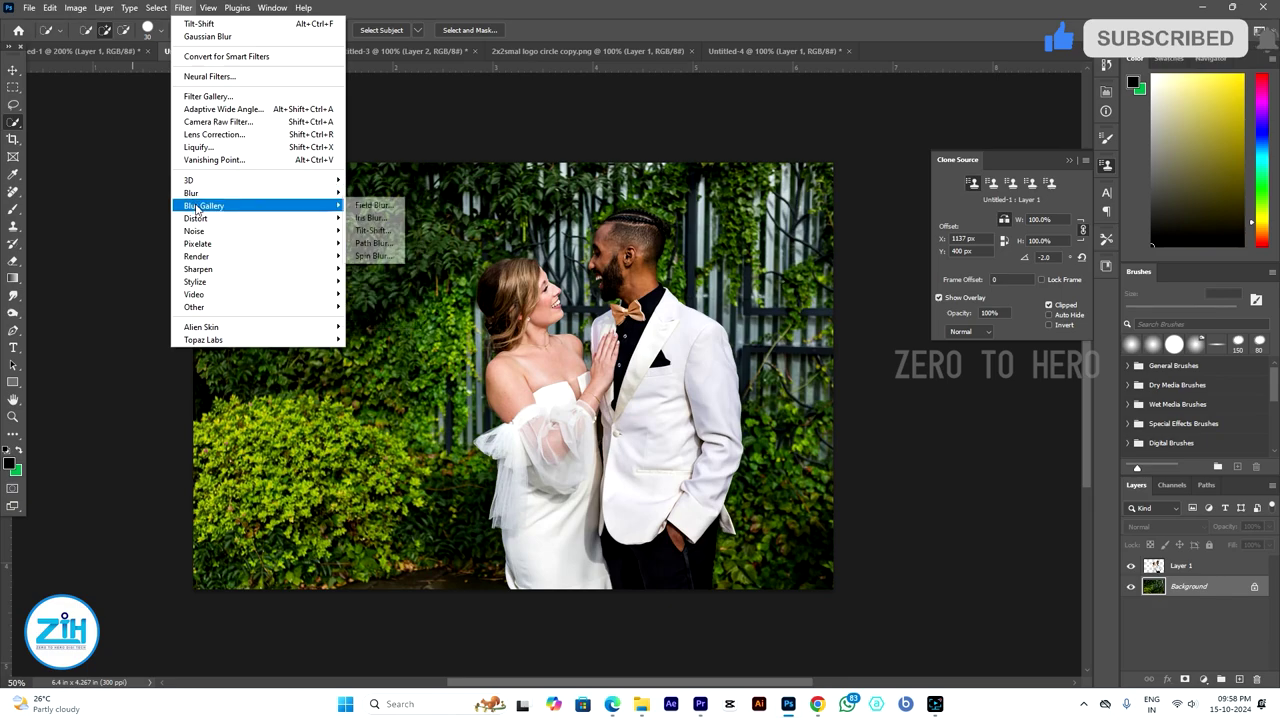
mouse_move(204, 205)
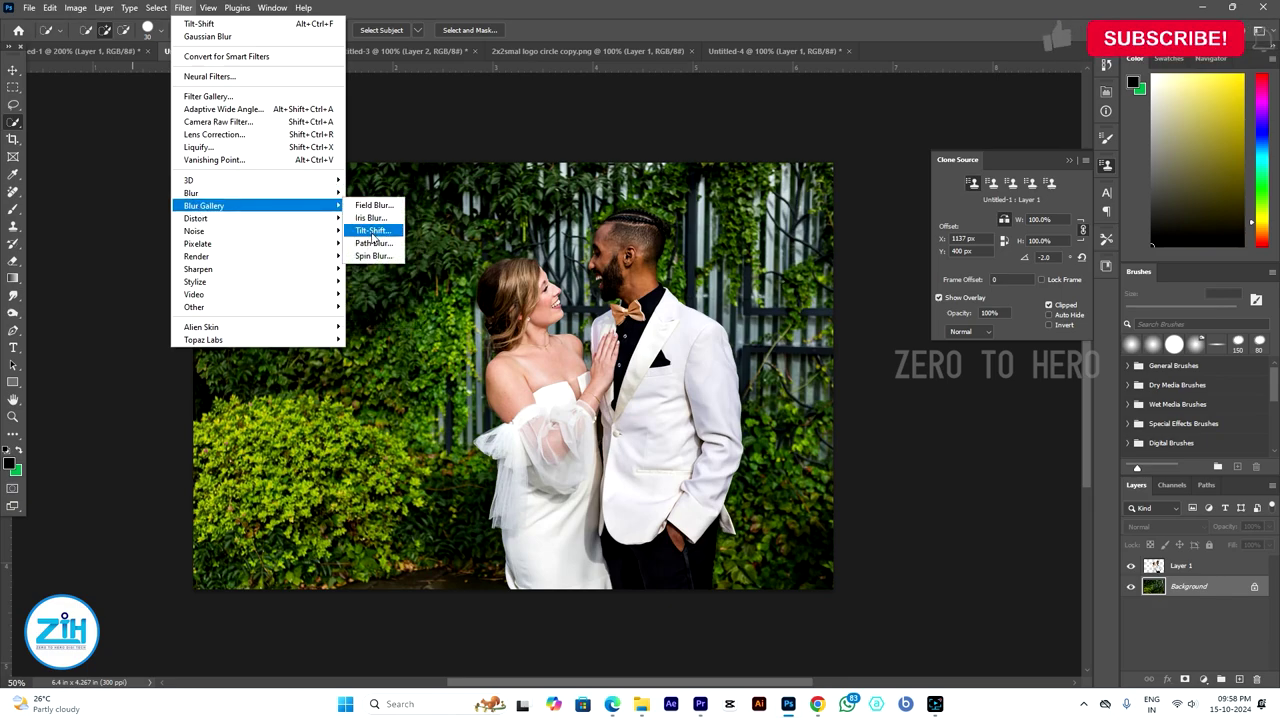
click(372, 231)
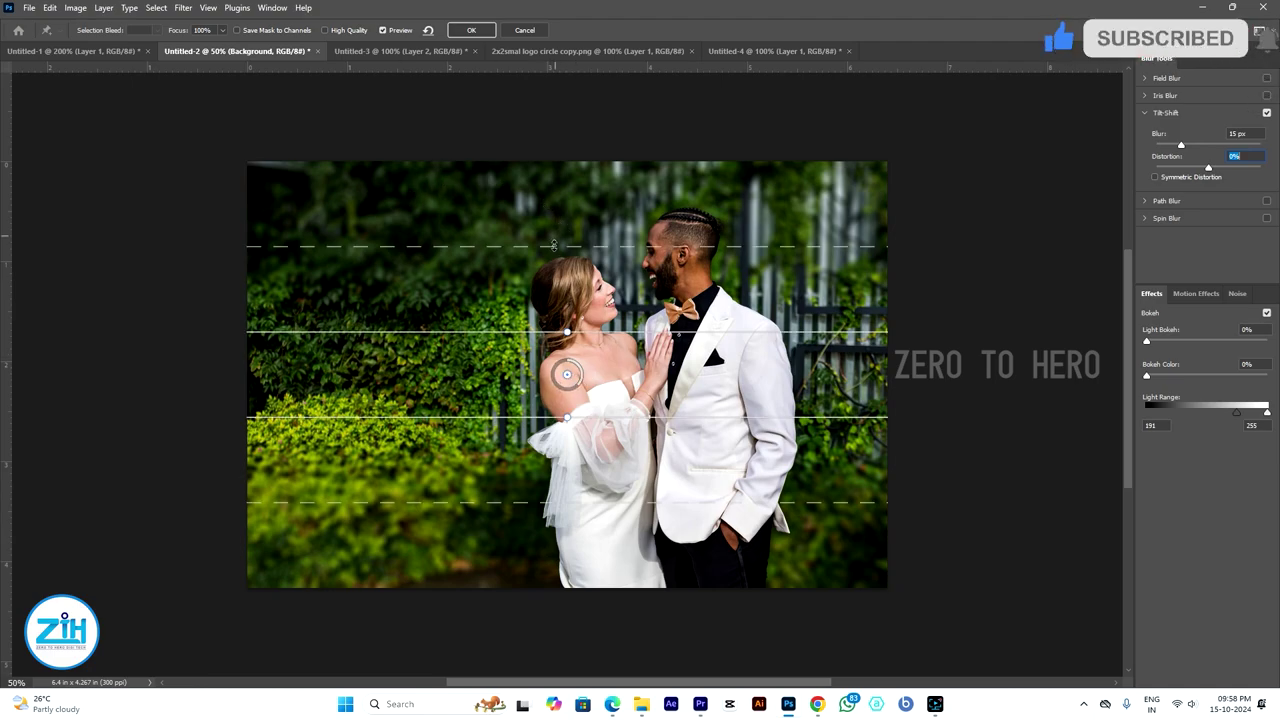
drag(553, 244, 551, 261)
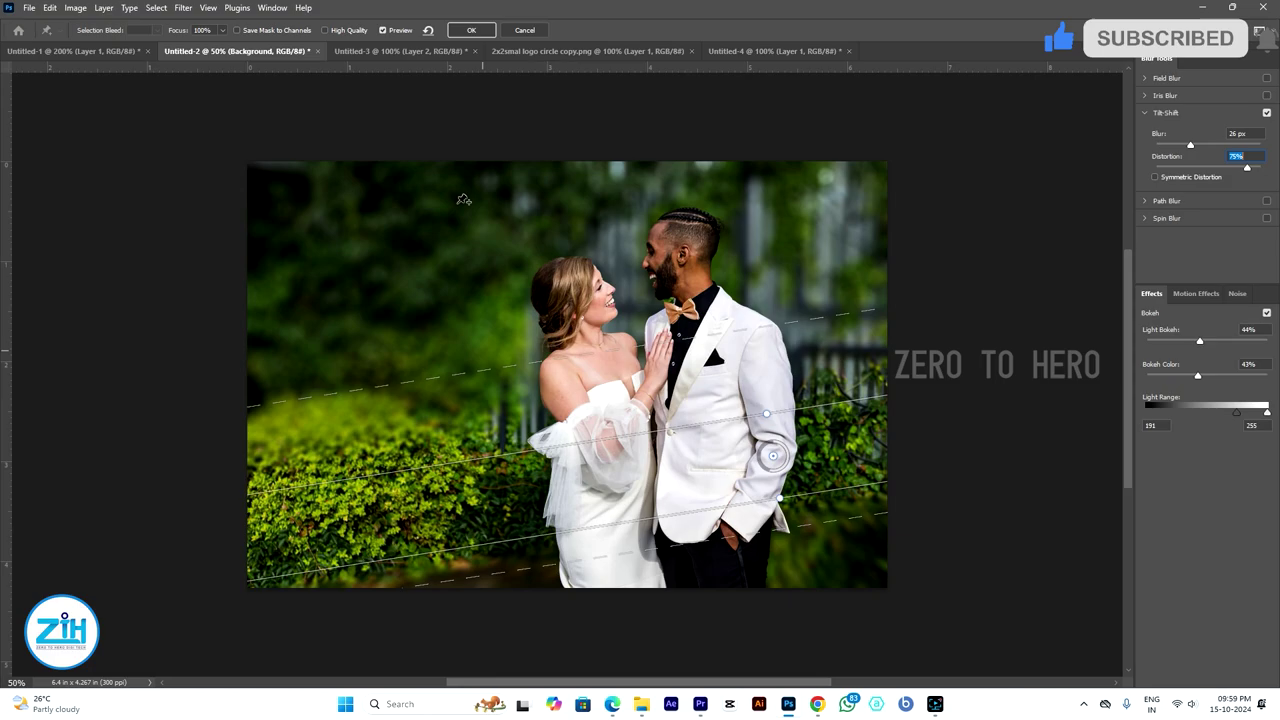
click(473, 31)
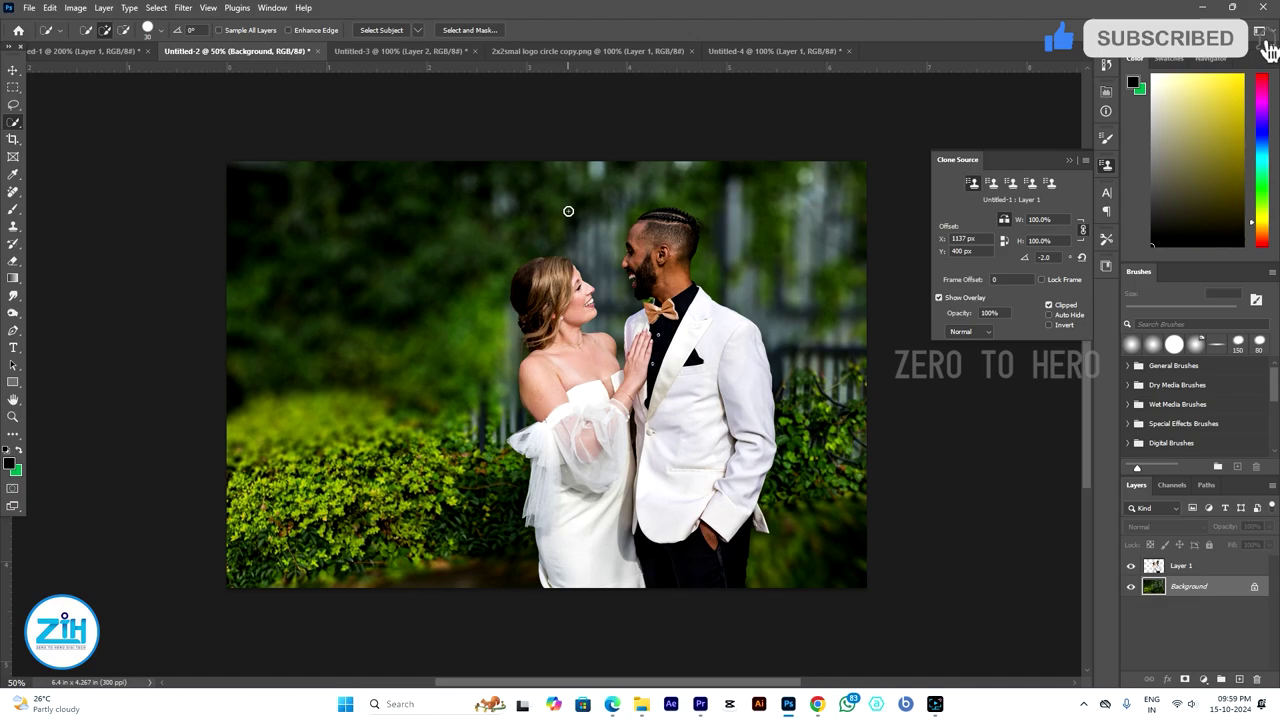
- Copy the ZIH logo from its tab and add an empty Layer 3 to the woman-on-bed photo
click(409, 50)
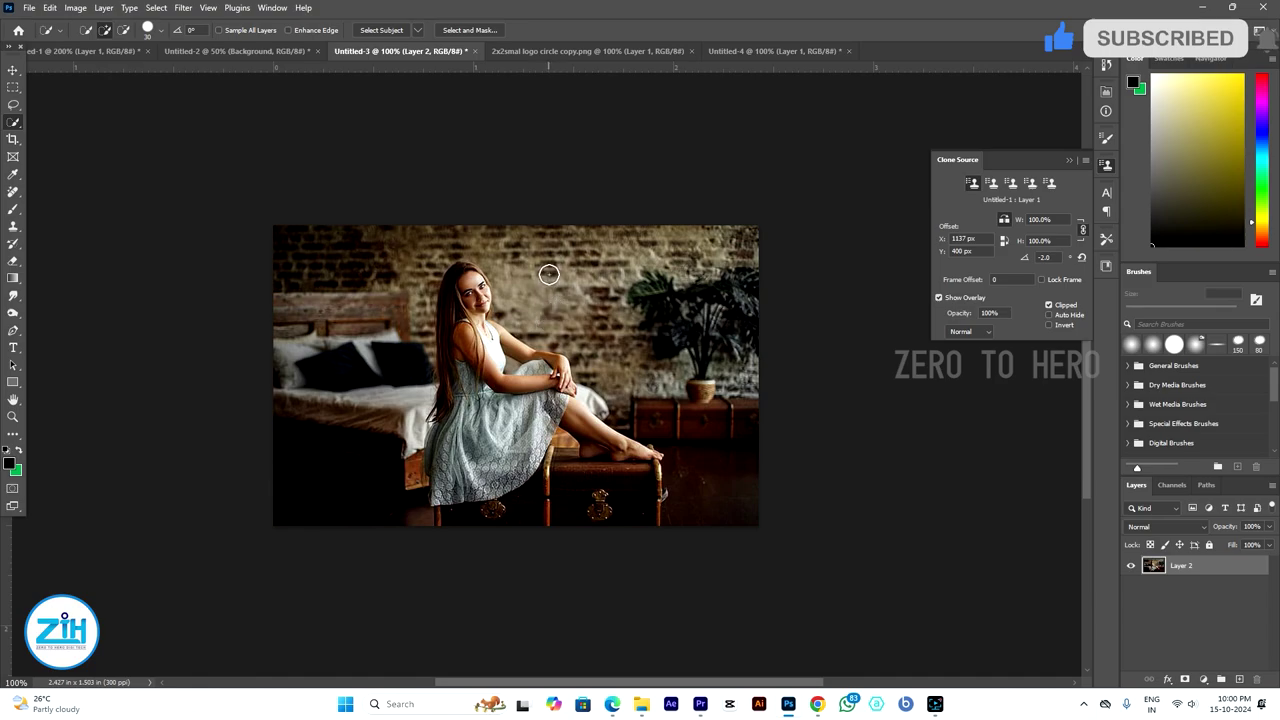
click(543, 52)
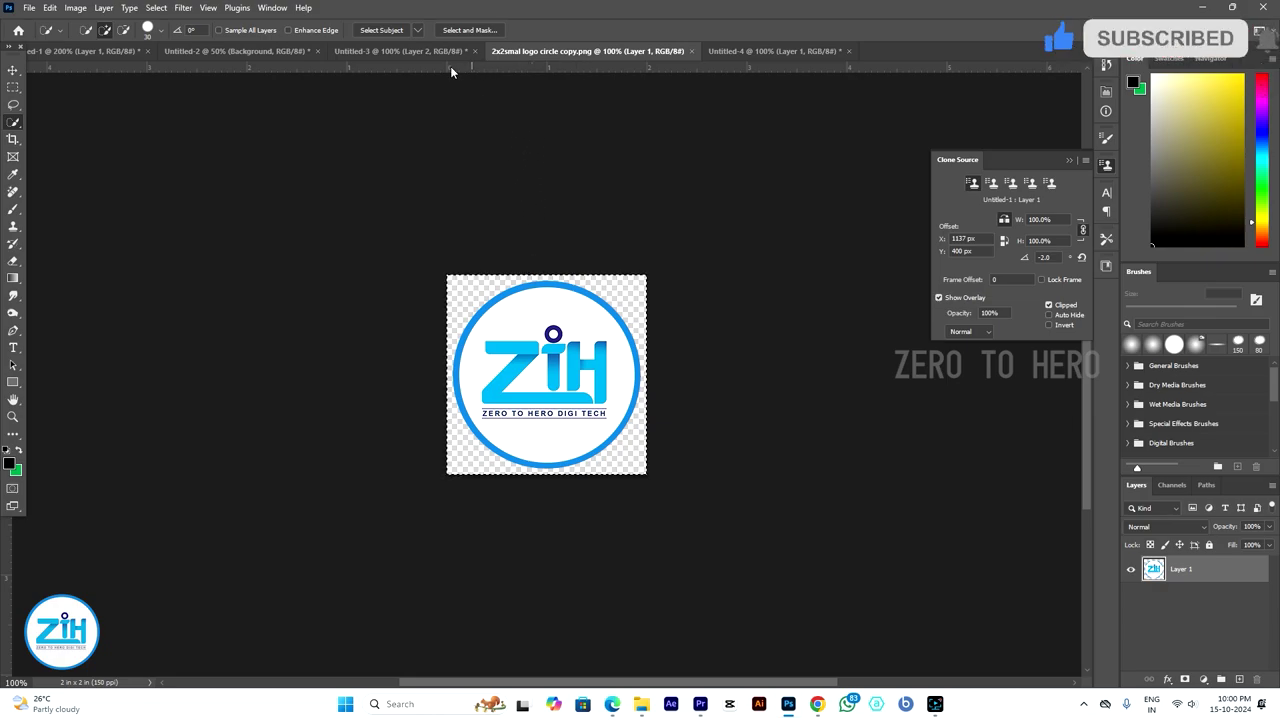
click(405, 51)
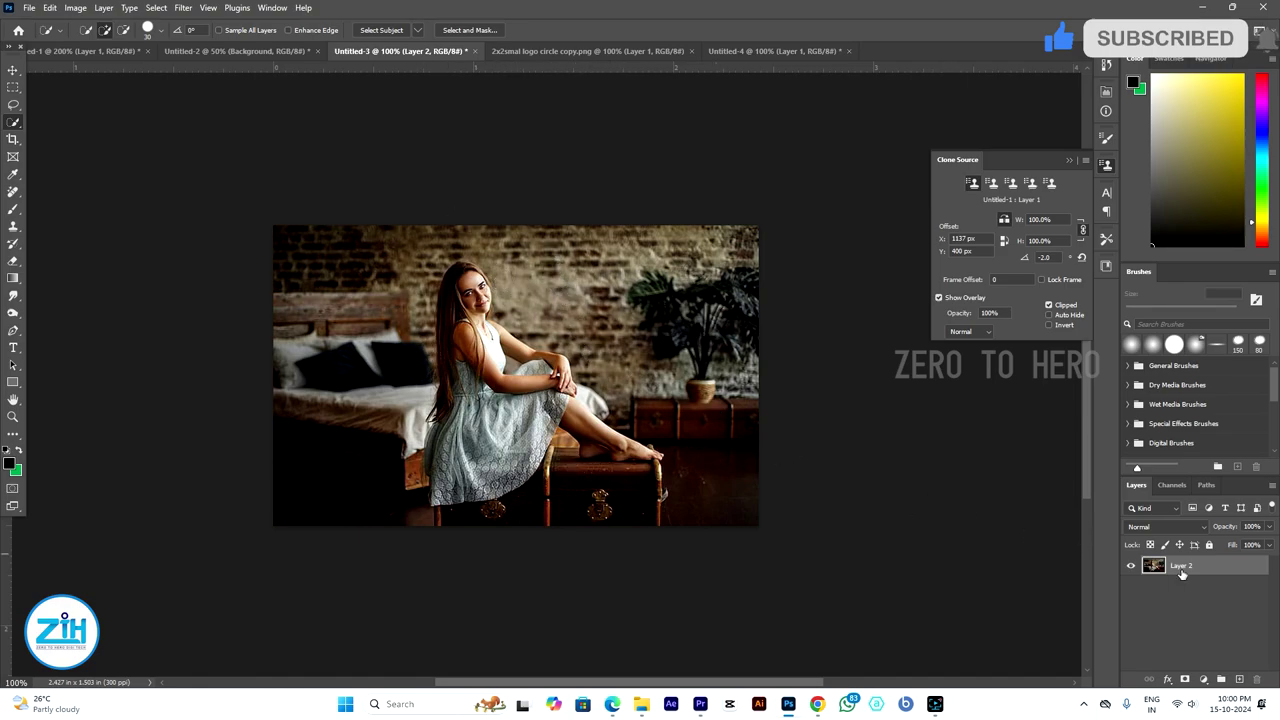
key(ctrl+shift+n)
click(745, 207)
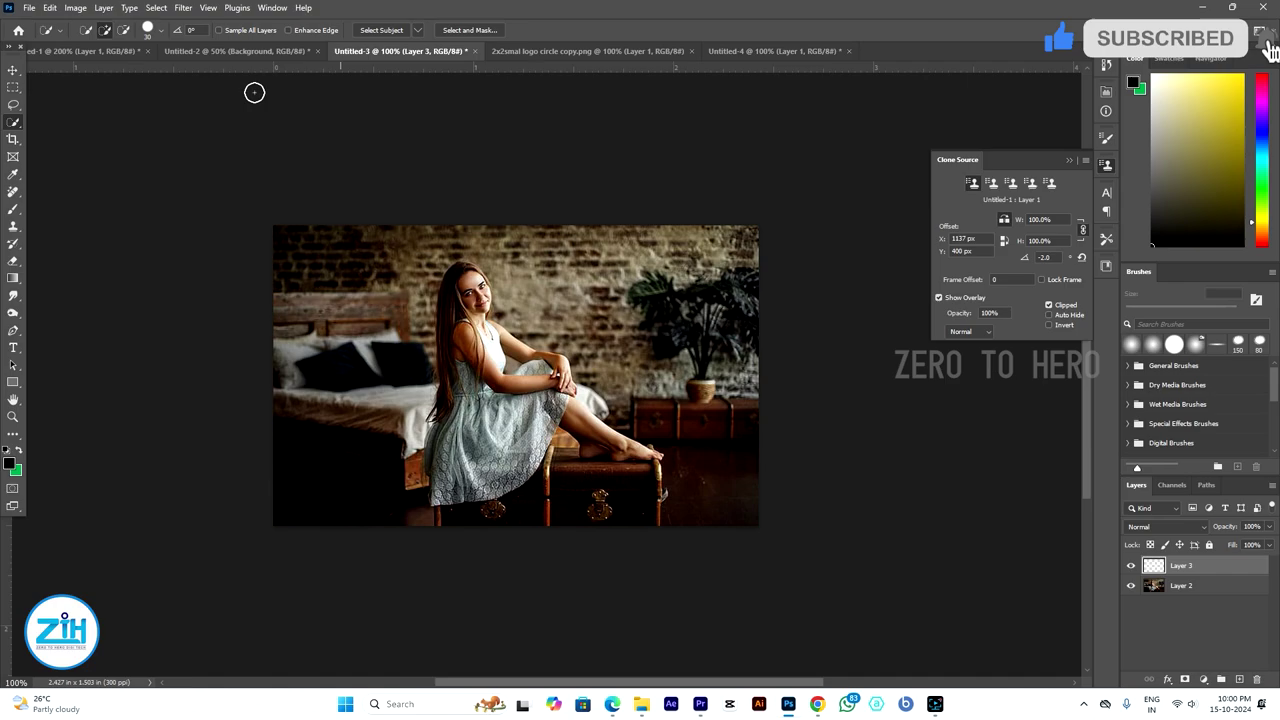
click(183, 8)
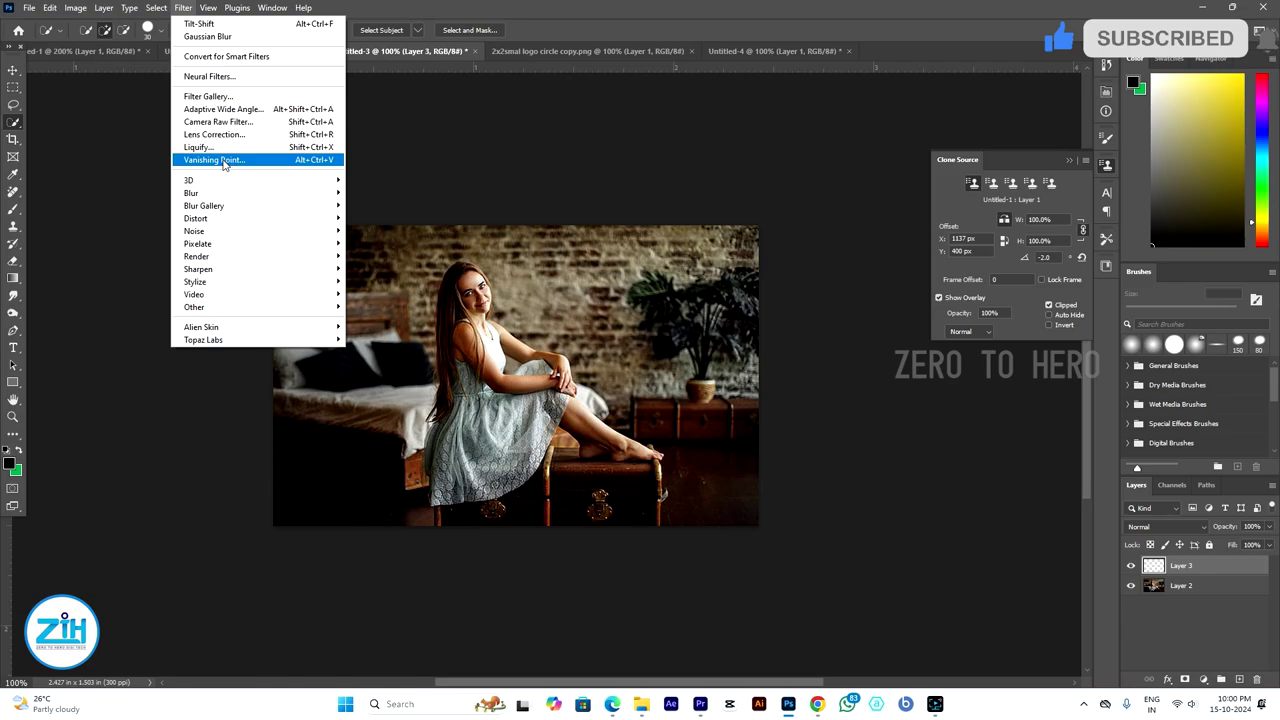
- Paste the ZIH logo into a Vanishing Point plane on the brick wall and enlarge it slightly
click(224, 160)
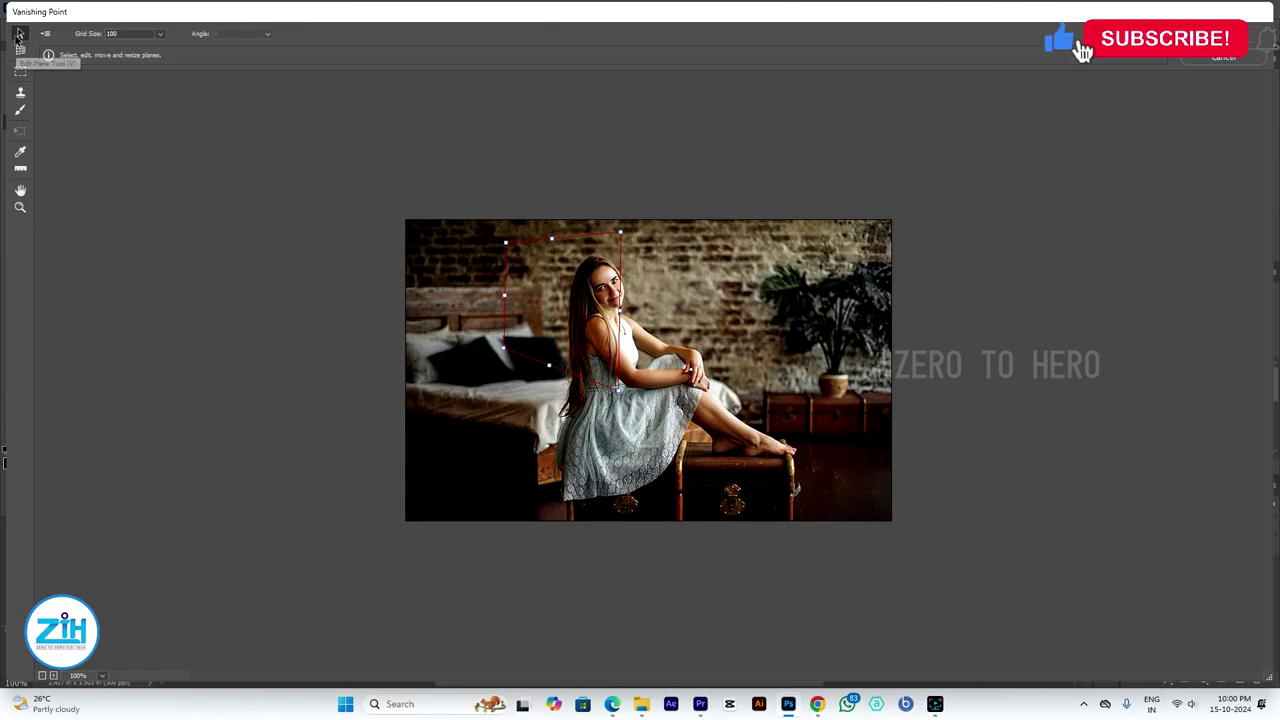
click(19, 33)
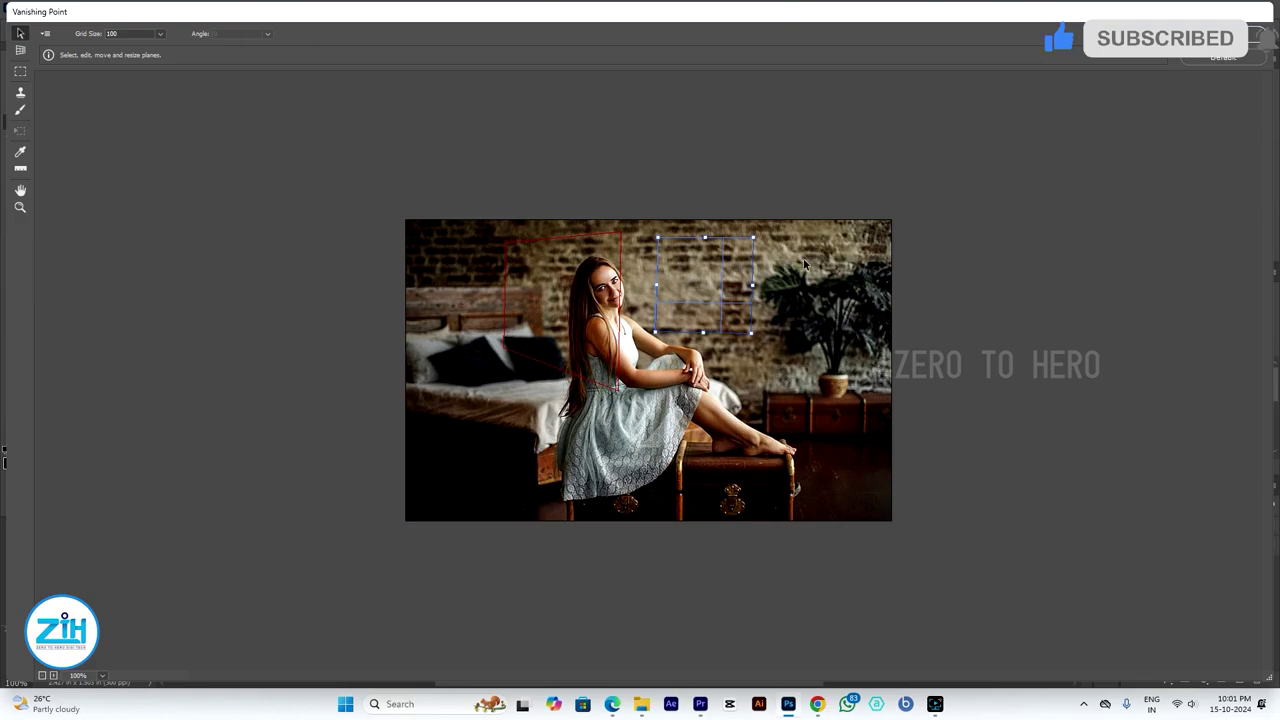
key(ctrl+v)
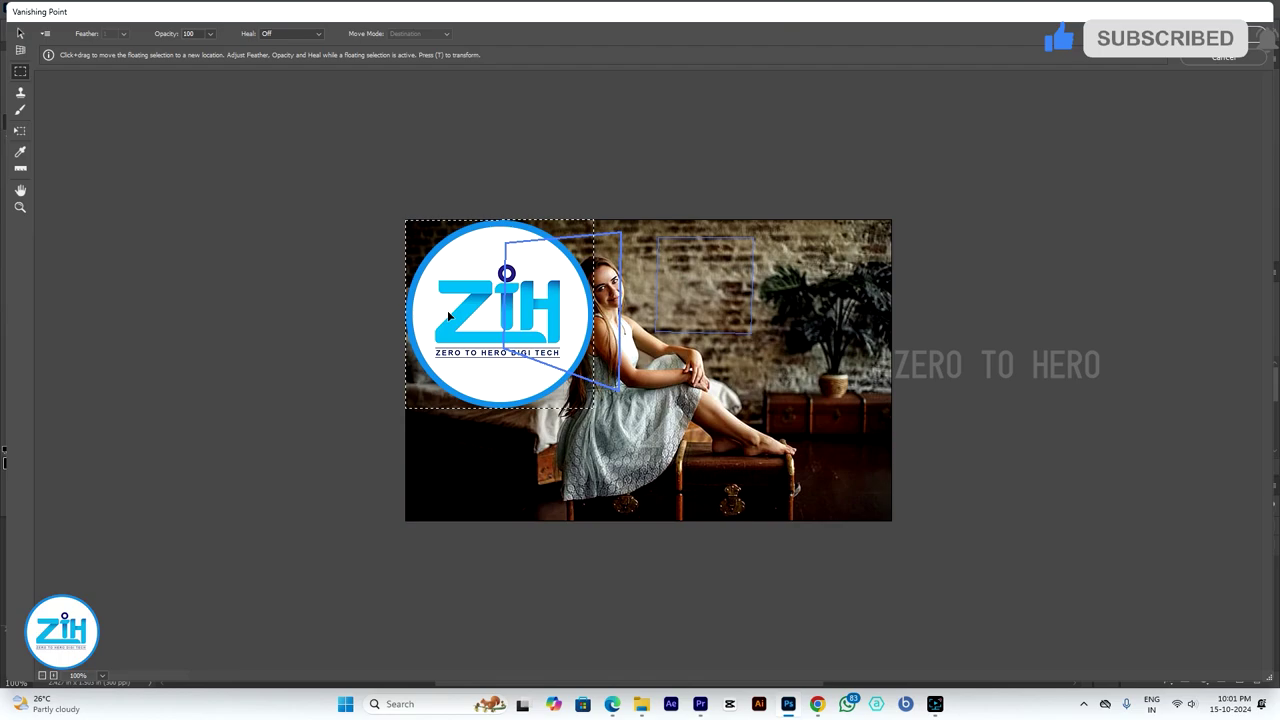
mouse_move(449, 316)
mouse_down()
mouse_move(543, 334)
mouse_move(718, 286)
mouse_up()
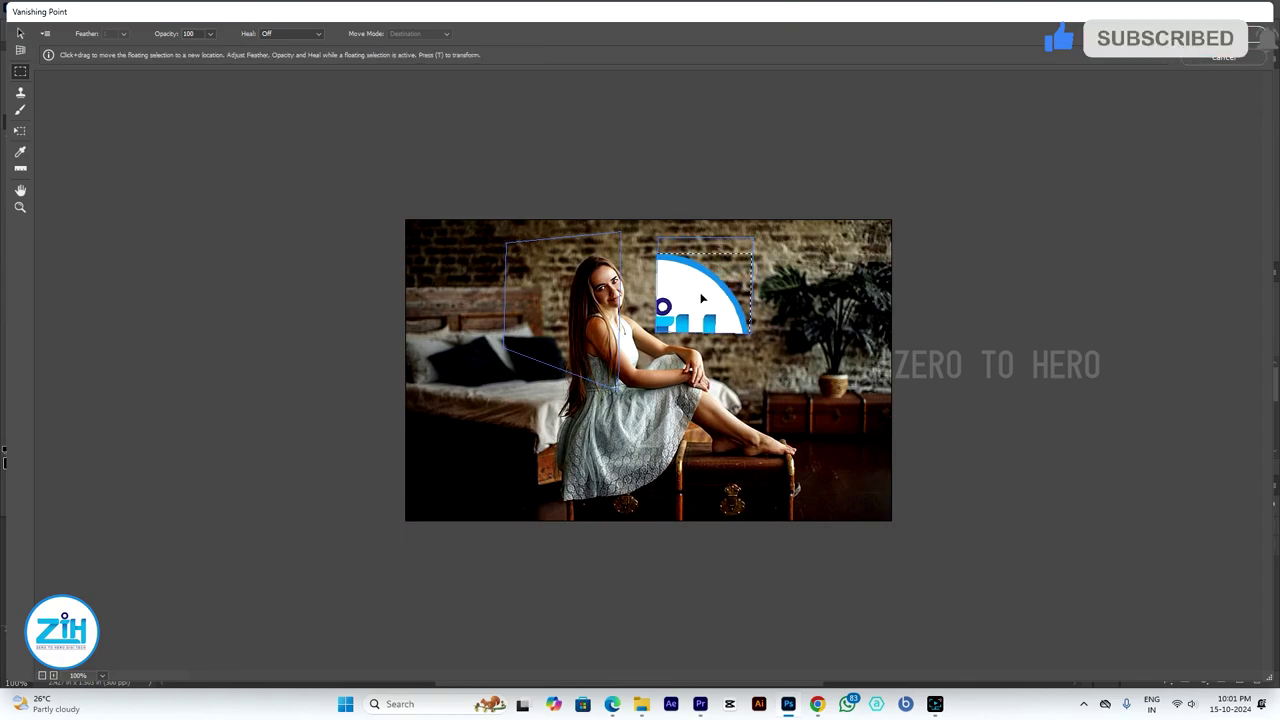
drag(705, 287, 692, 289)
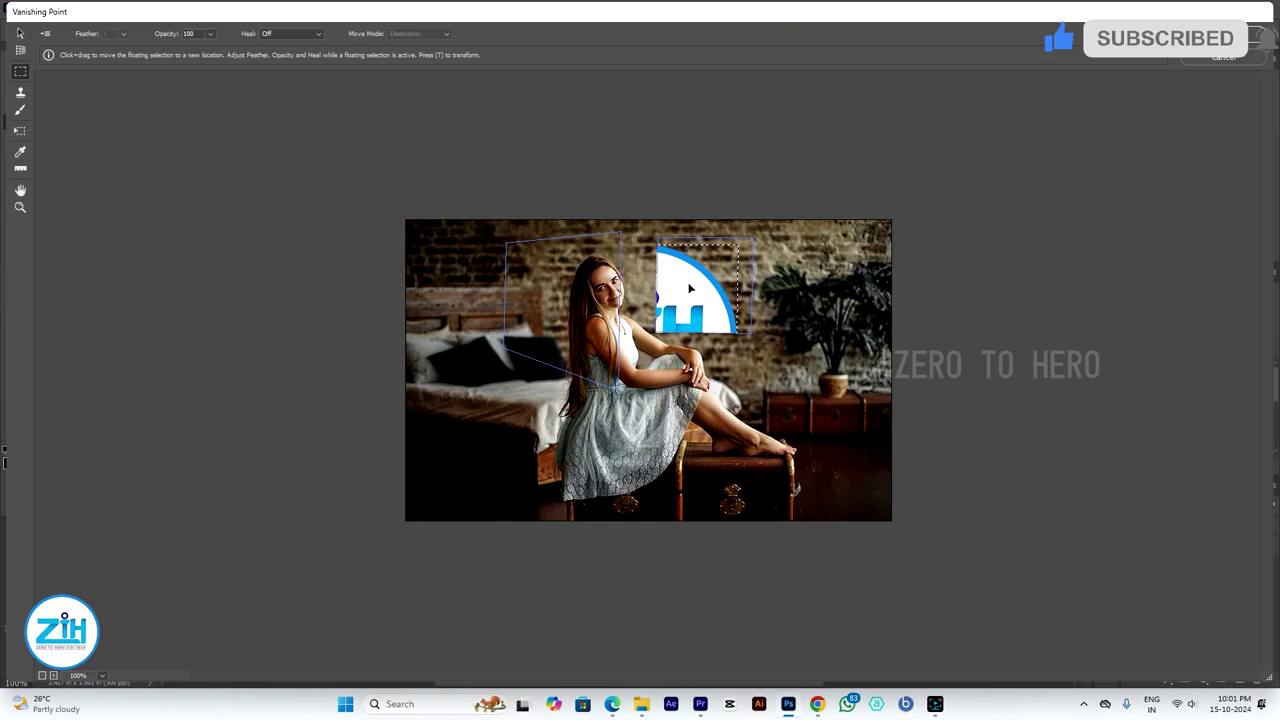
click(20, 131)
mouse_move(697, 287)
mouse_down()
mouse_move(571, 405)
mouse_move(698, 285)
mouse_up()
drag(741, 242, 748, 239)
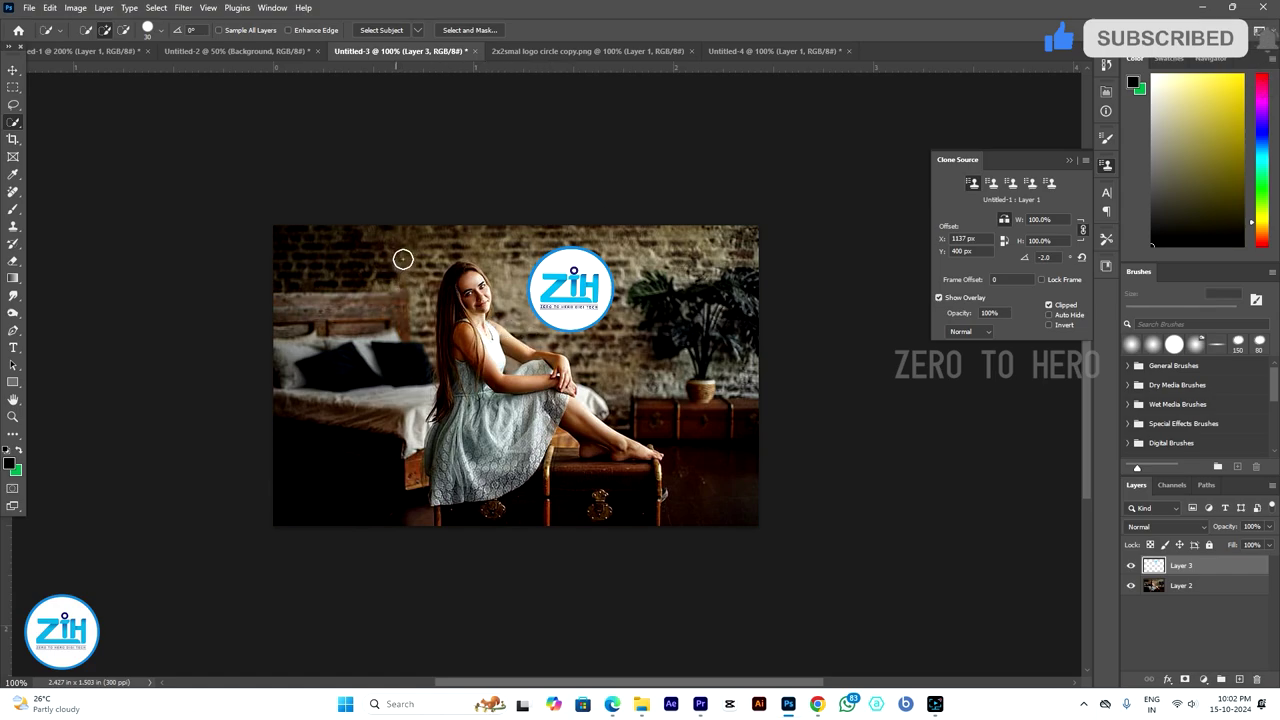
- Adjust Layer 3's Underlying Layer Blend If sliders so dark brick texture shows through the ZIH logo
double_click(1224, 570)
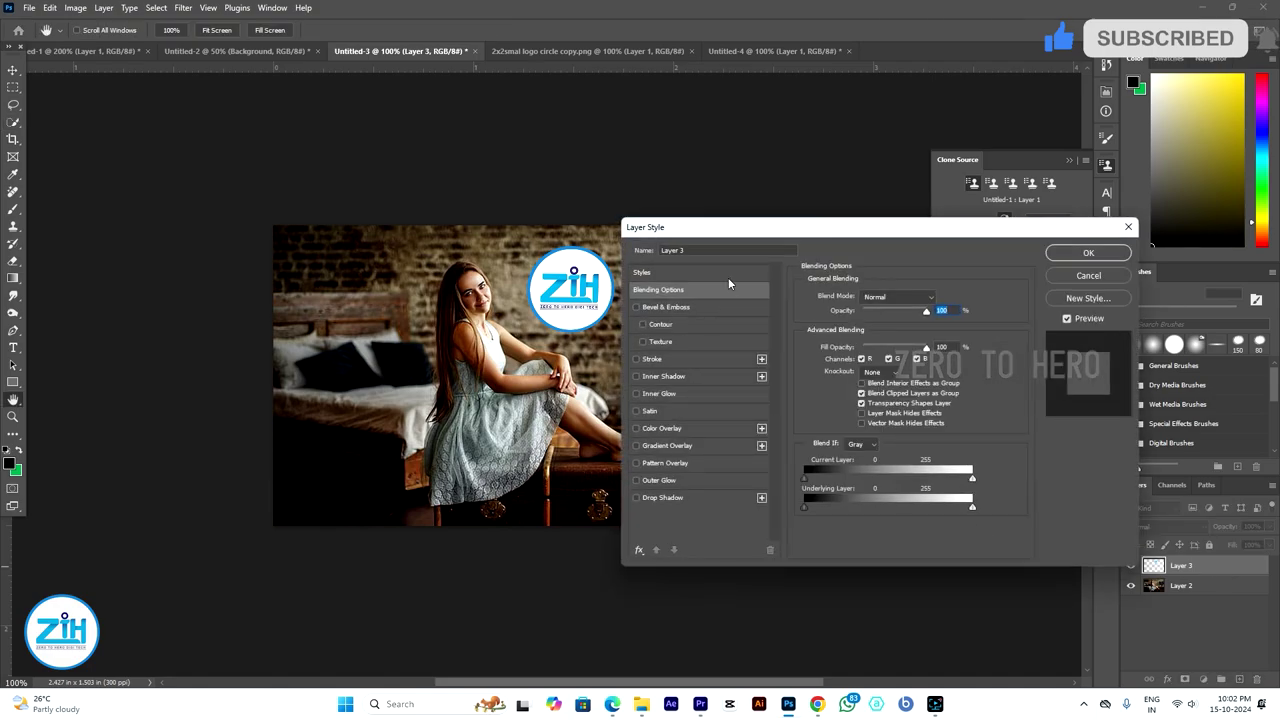
drag(741, 228, 798, 221)
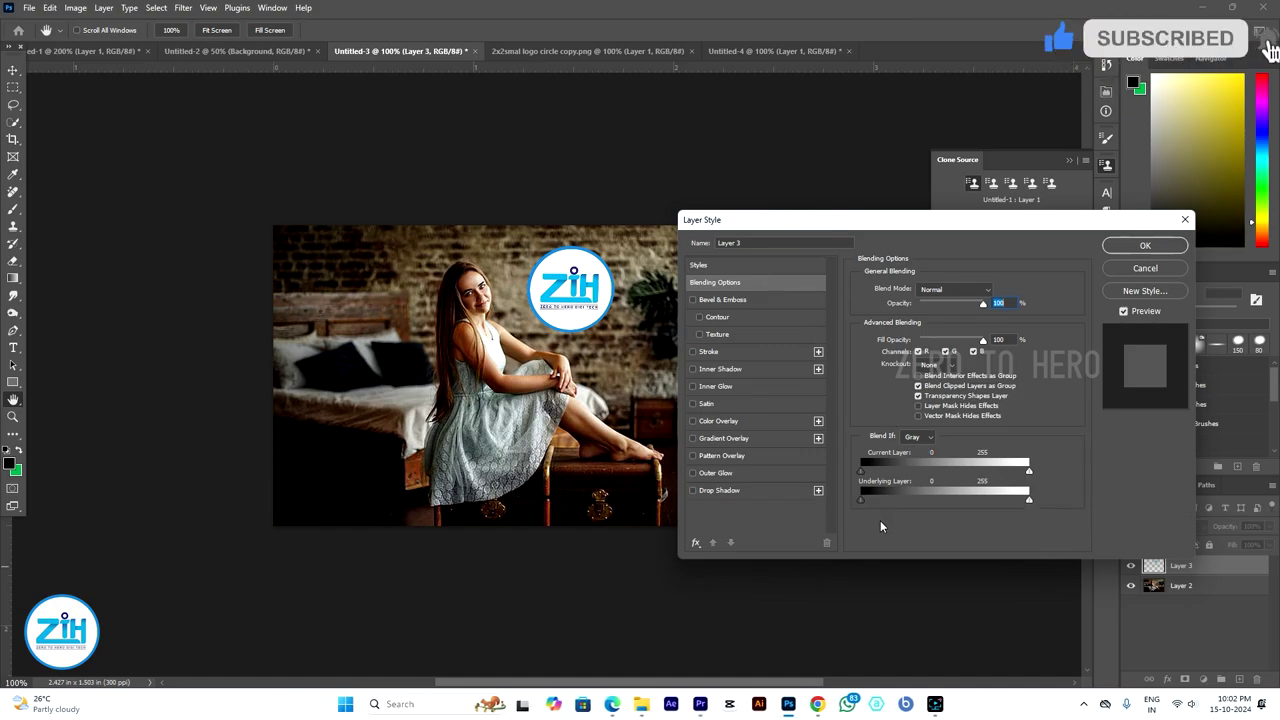
mouse_move(866, 498)
mouse_down()
mouse_move(953, 502)
mouse_move(861, 499)
mouse_up()
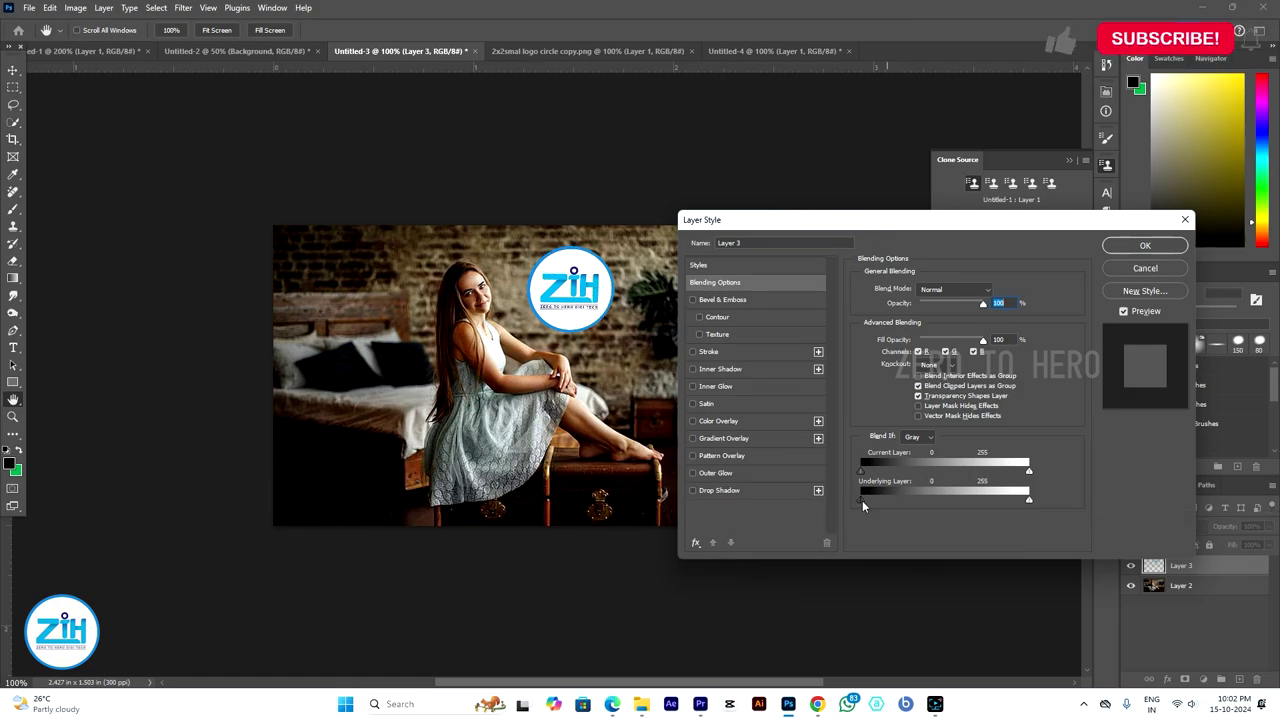
drag(864, 501, 897, 505)
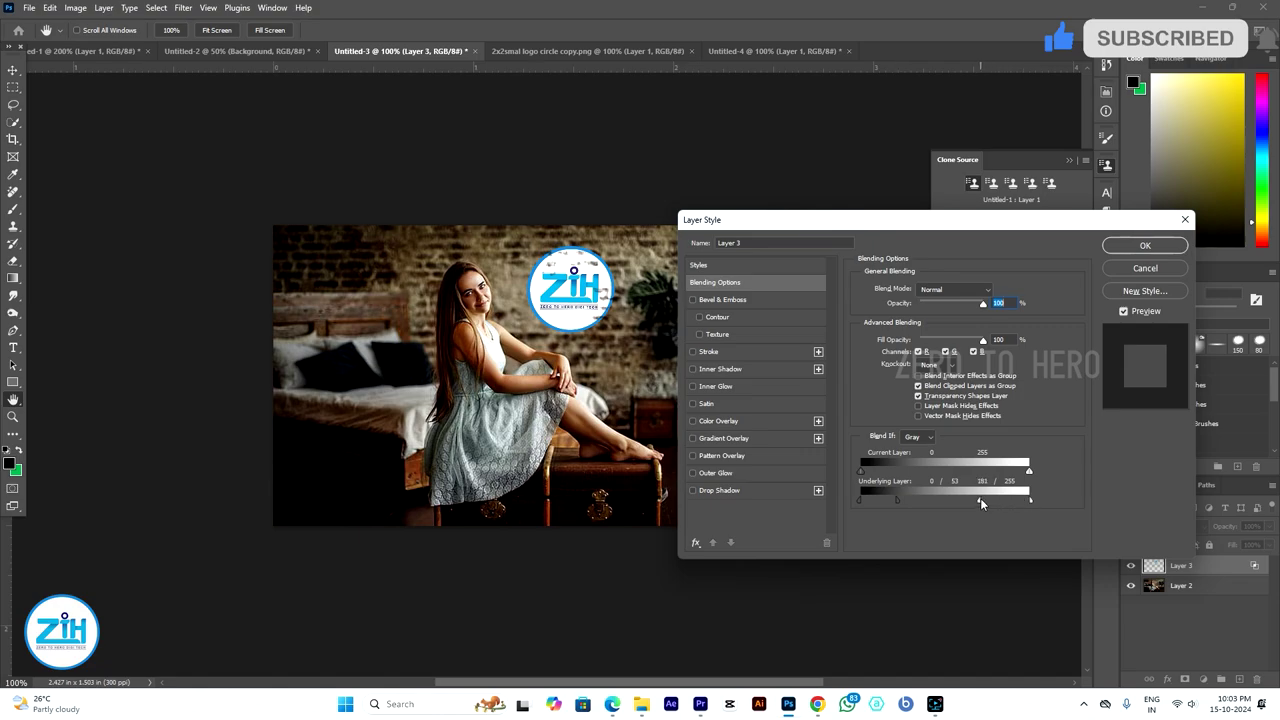
mouse_move(897, 500)
mouse_down()
mouse_move(1018, 502)
mouse_move(991, 500)
mouse_up()
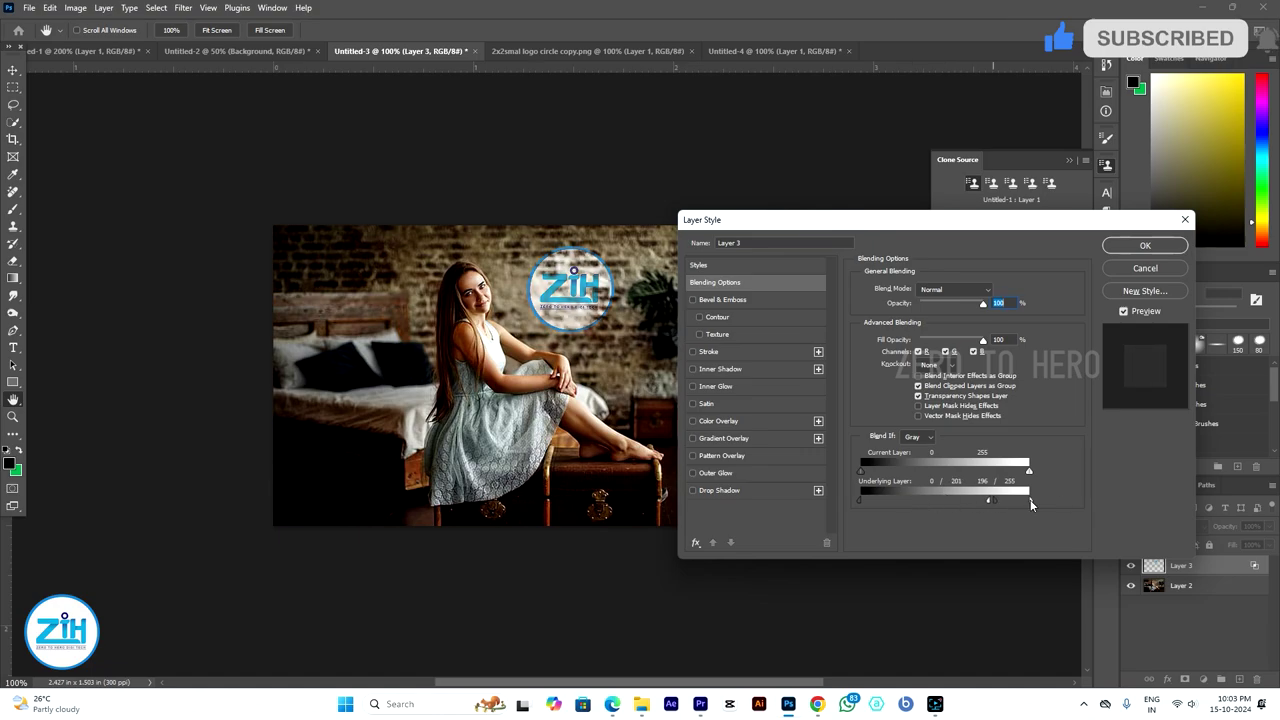
key(Return)
key(w)
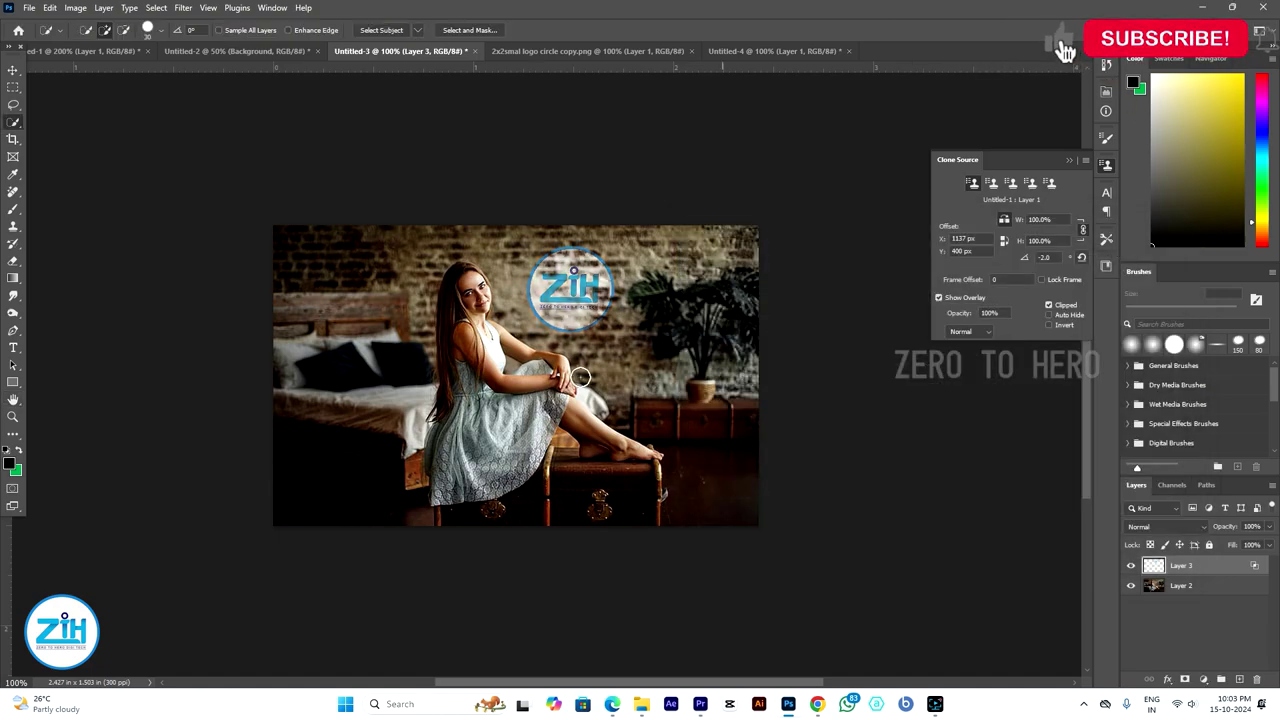
key(ctrl+plus)
key(ctrl+plus)
key(ctrl+plus)
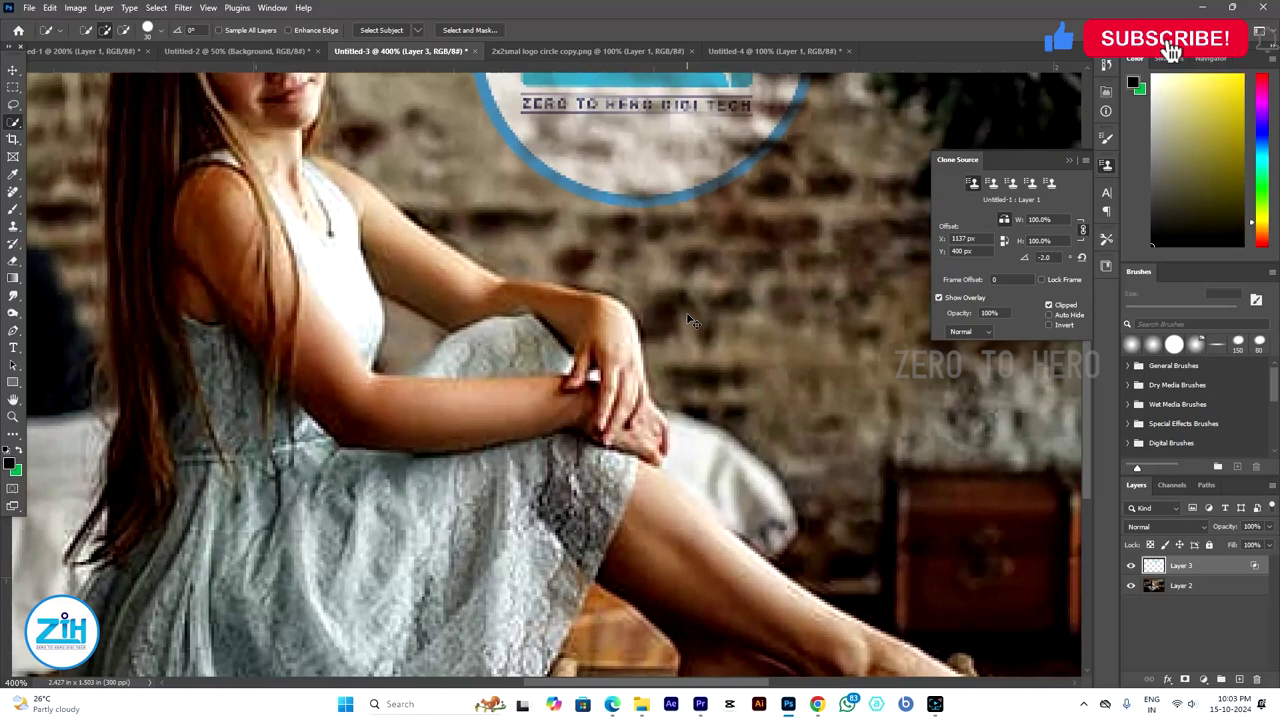
drag(687, 314, 500, 655)
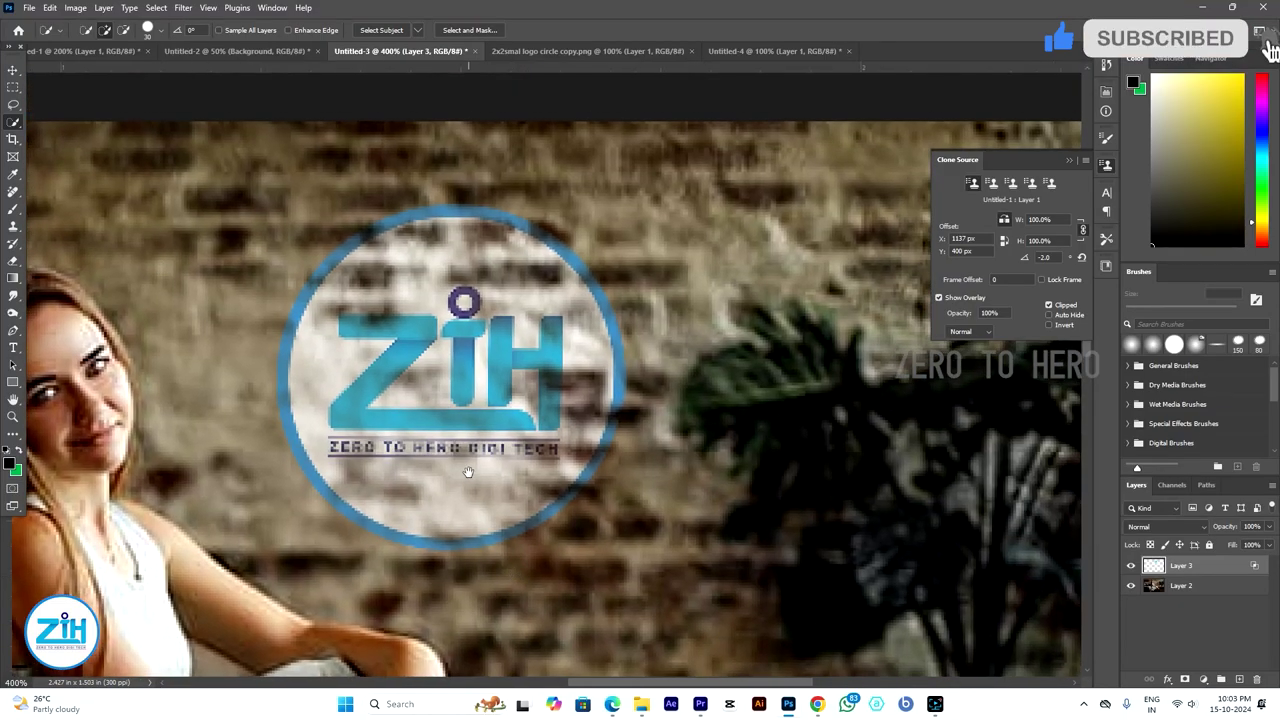
key(ctrl+minus)
key(ctrl+minus)
key(ctrl+minus)
key(ctrl+minus)
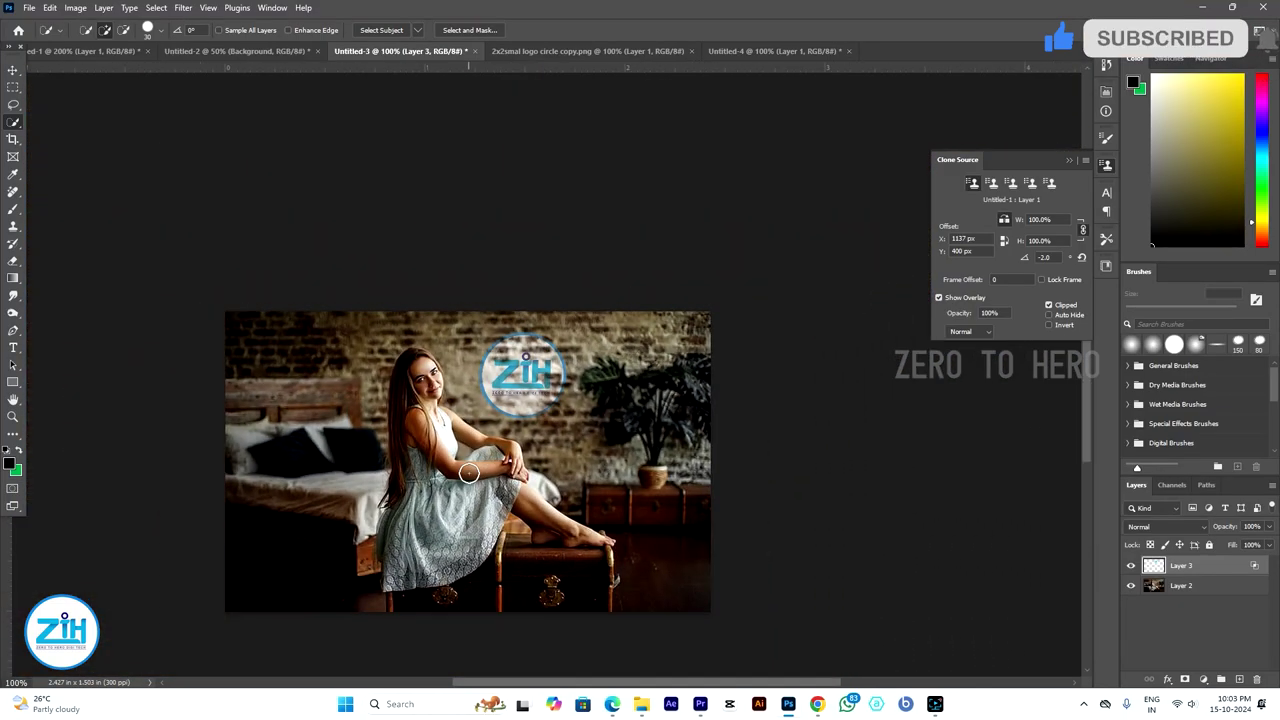
drag(575, 378, 592, 322)
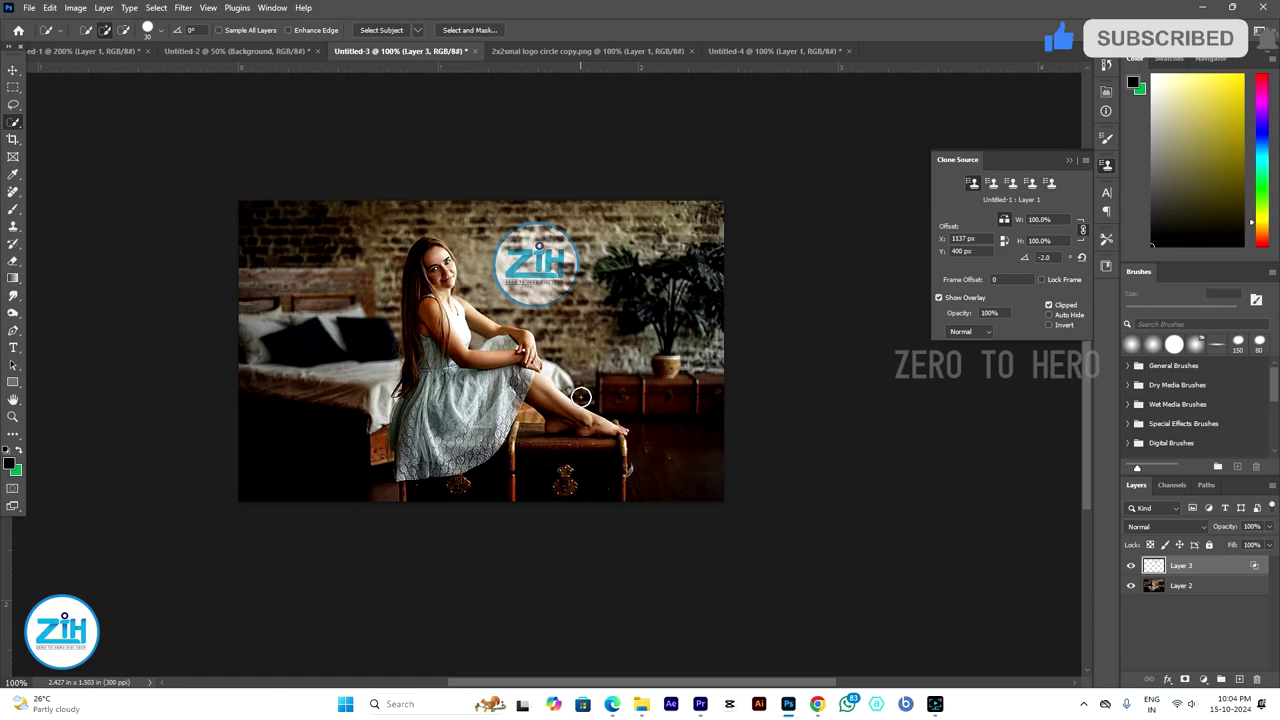